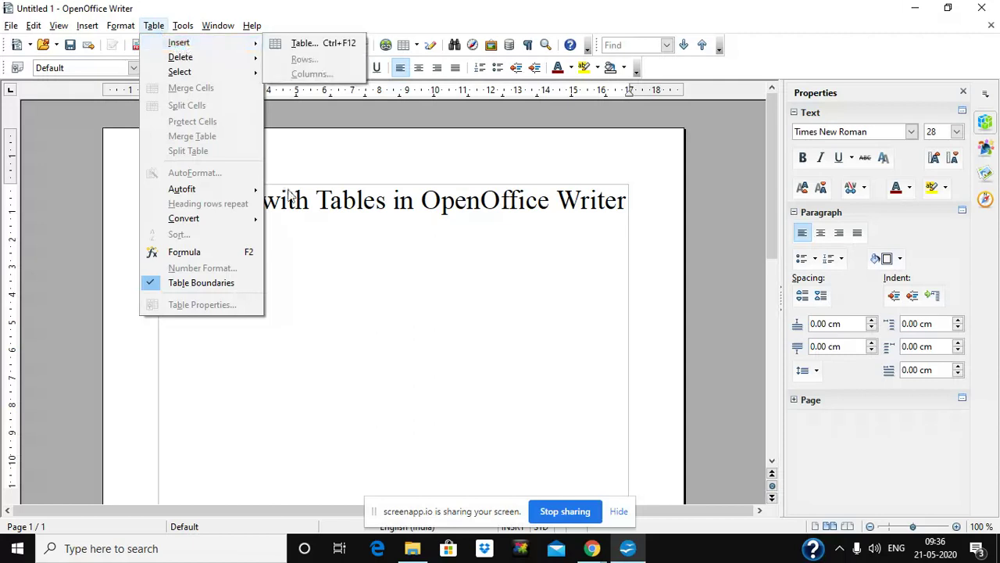
Insert a table with 2 columns and 4 rows below the title
click(363, 302)
click(154, 26)
mouse_move(198, 45)
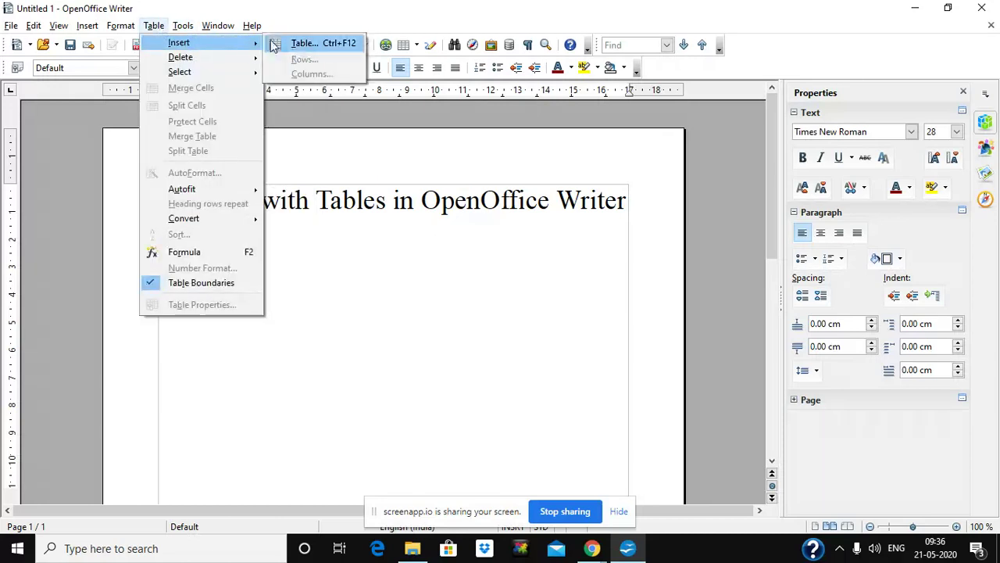
click(292, 43)
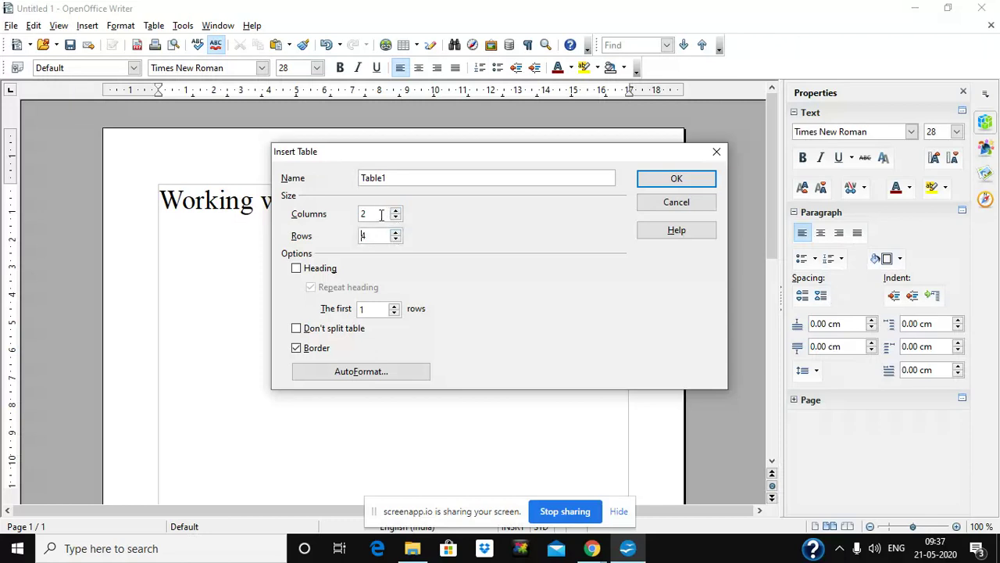
click(645, 179)
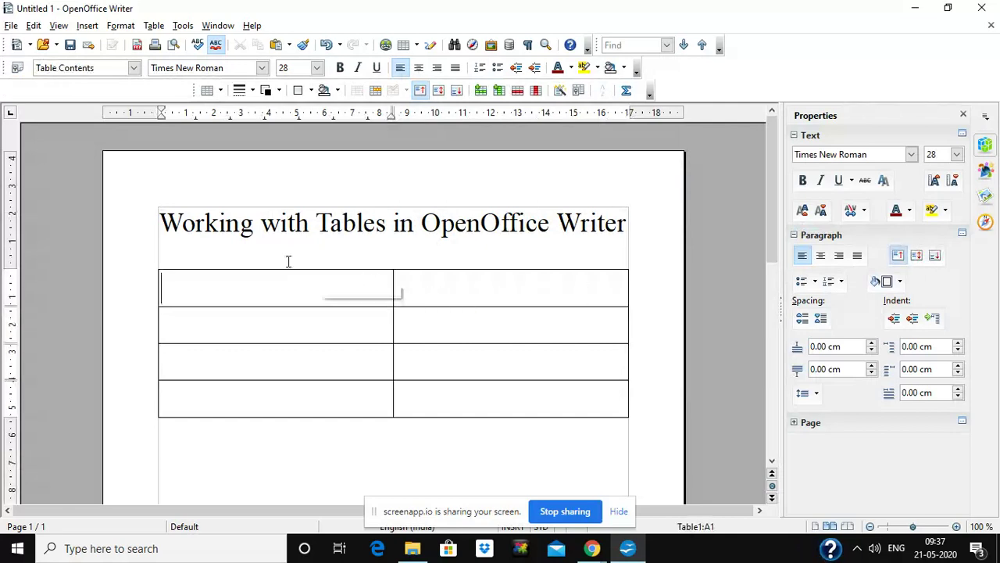
Highlight the table's columns and rows in turn to examine its structure
drag(334, 279, 351, 409)
drag(445, 292, 442, 391)
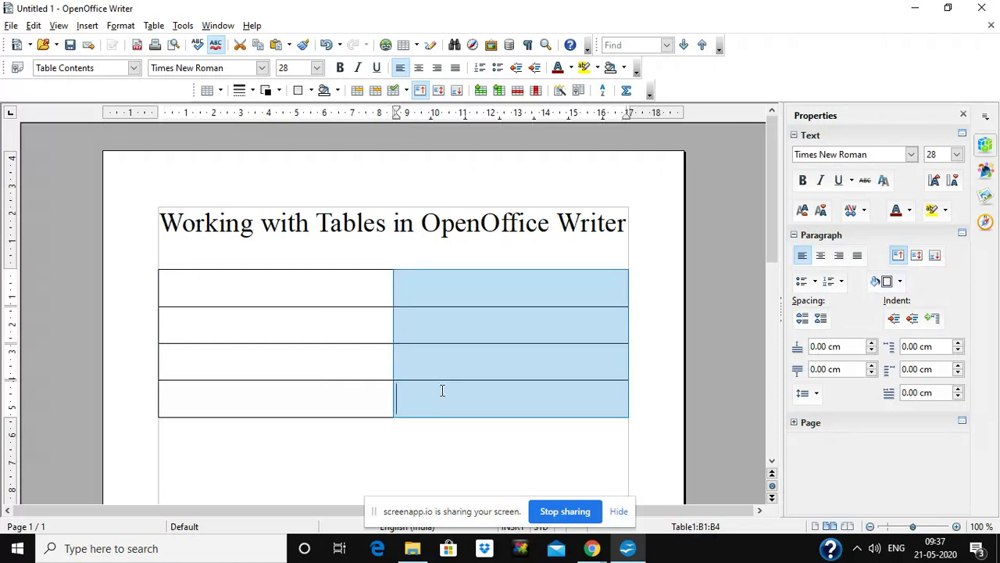
click(273, 295)
drag(250, 290, 461, 304)
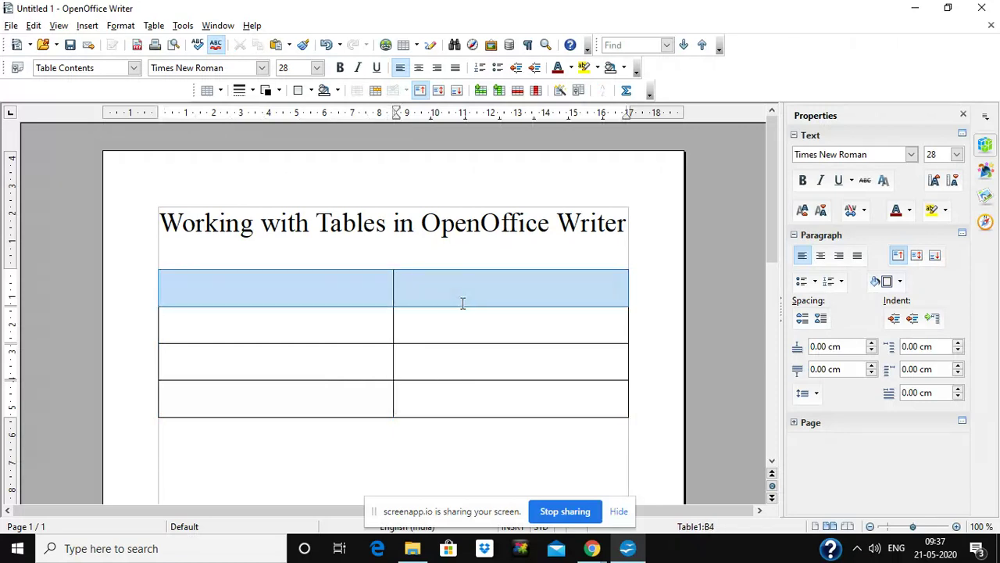
drag(319, 328, 525, 344)
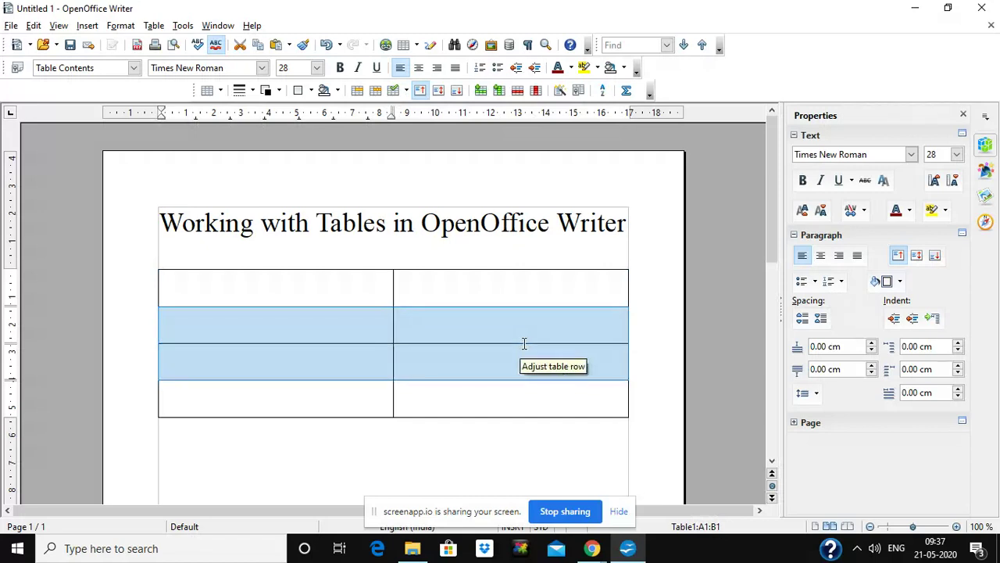
click(458, 397)
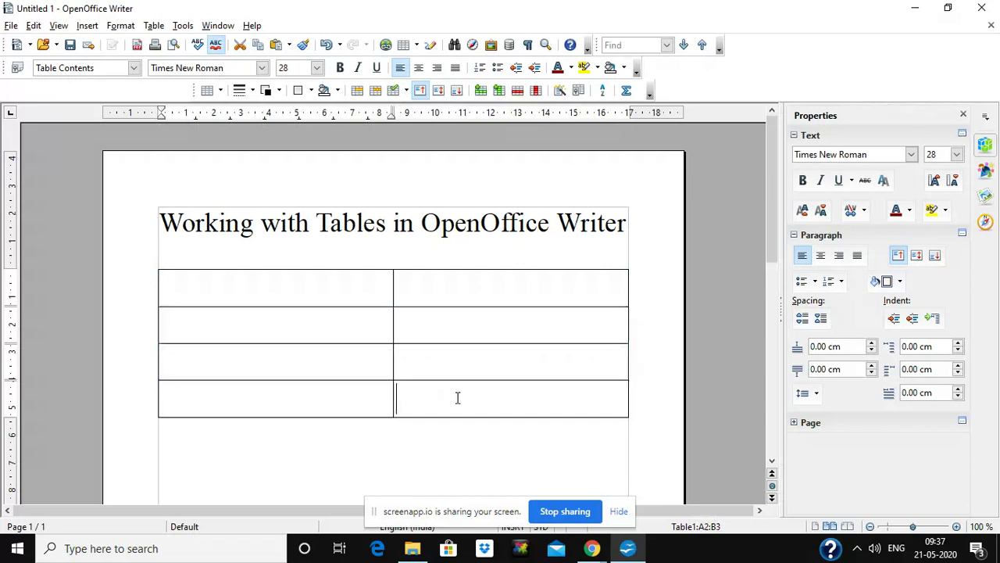
Enter the headings Rollno and Name in the table's first row
click(274, 285)
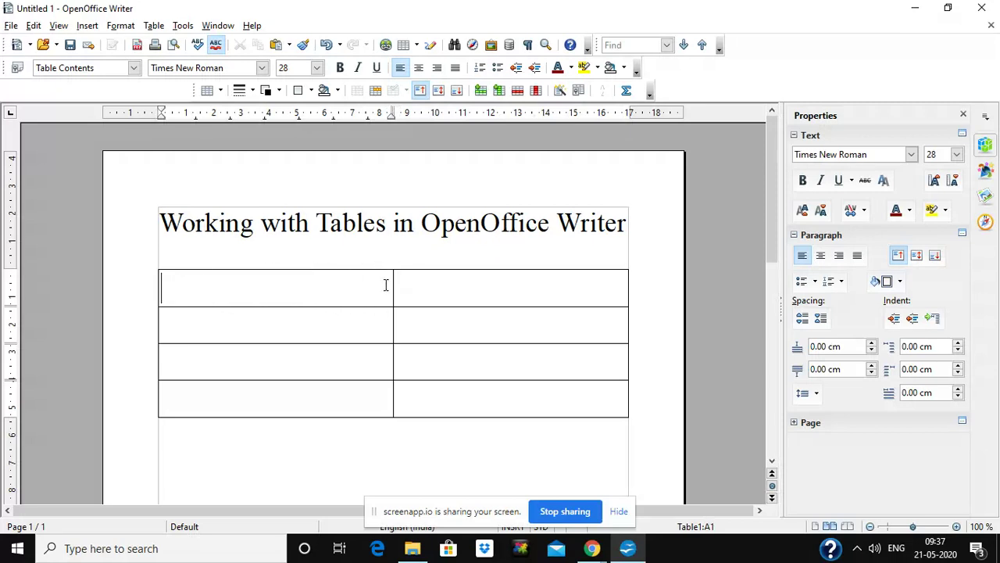
text(Rollno)
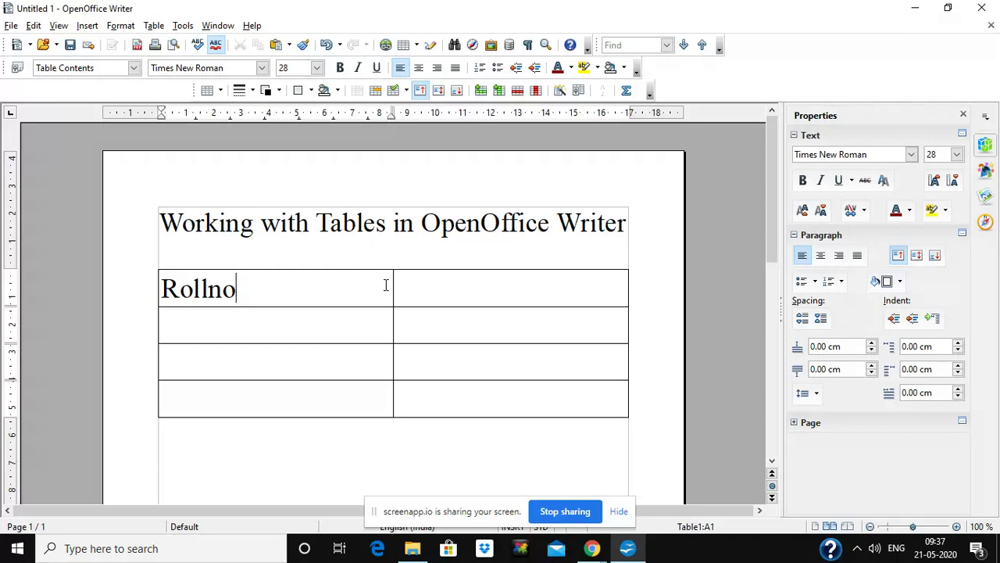
key(Tab)
text(Name)
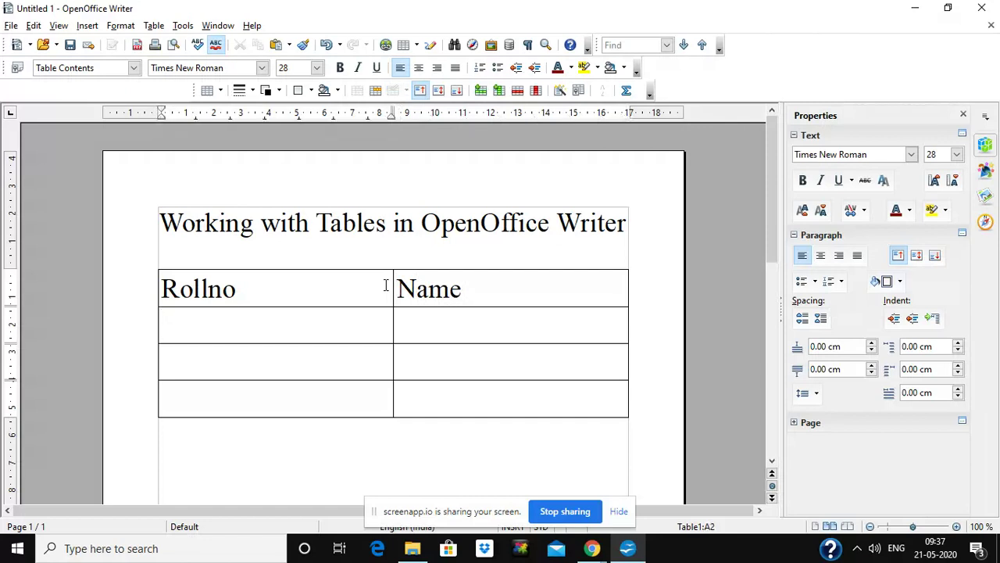
Fill the Rollno column with 1, 2 and 3 in the three rows below the heading
text(1)
key(Down)
text(2)
key(Down)
text(3)
Enter the three students' first names in the Name column beside roll numbers 1 to 3
key(Tab)
key(Up)
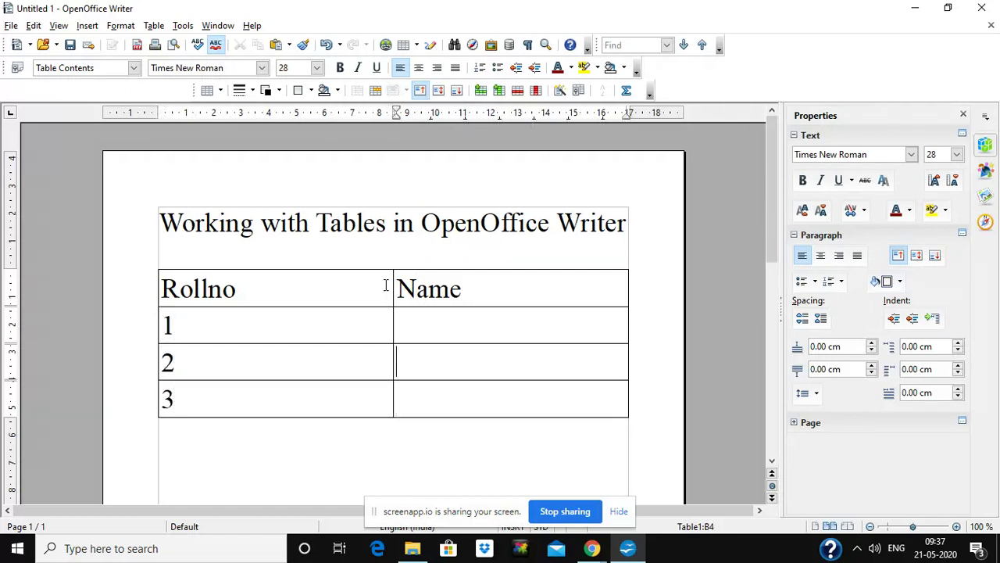
text(Ann)
key(Down)
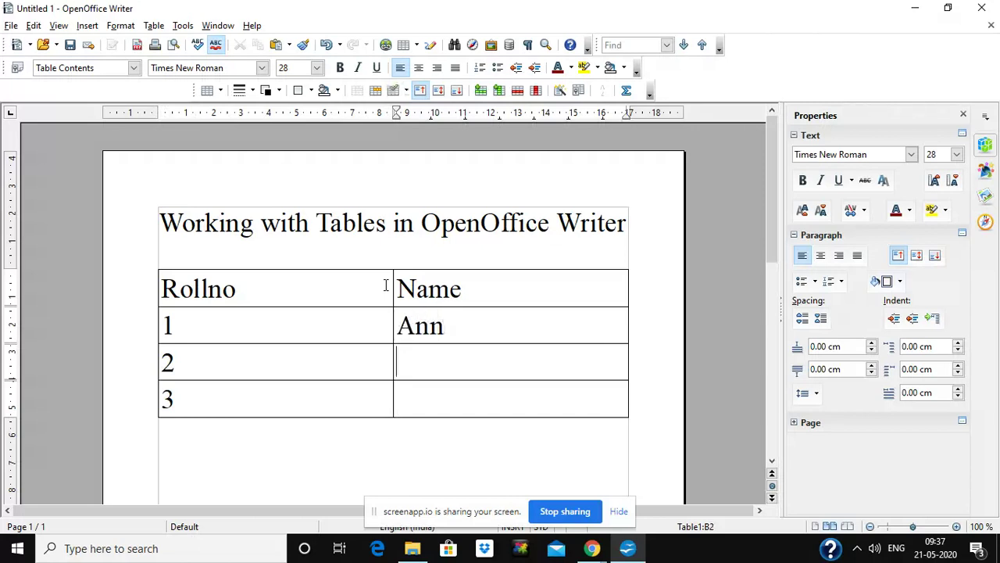
text(Nia)
key(Down)
text(Jai)
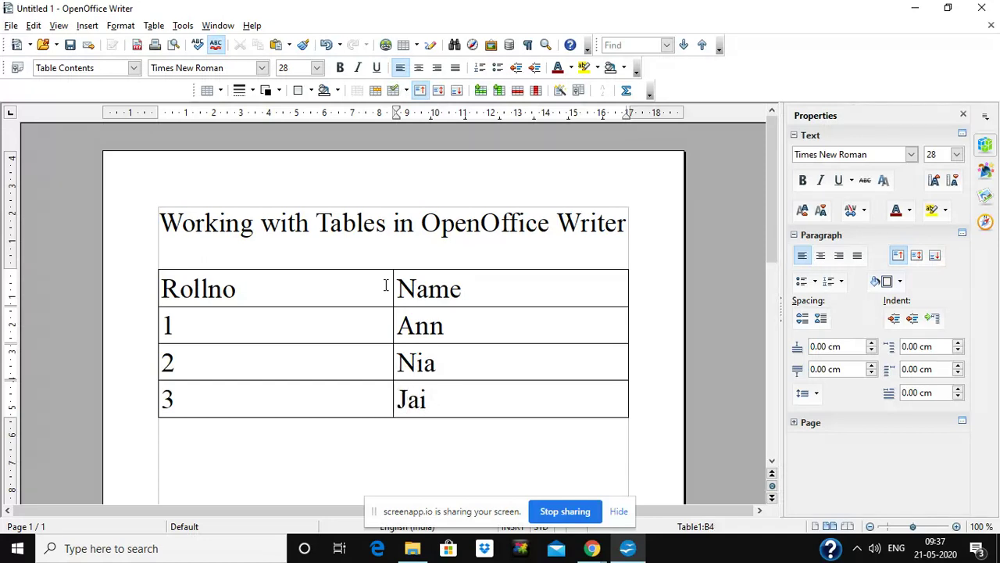
Add a new row at the table's end with roll number 4 and the student's first name
key(Tab)
text(4)
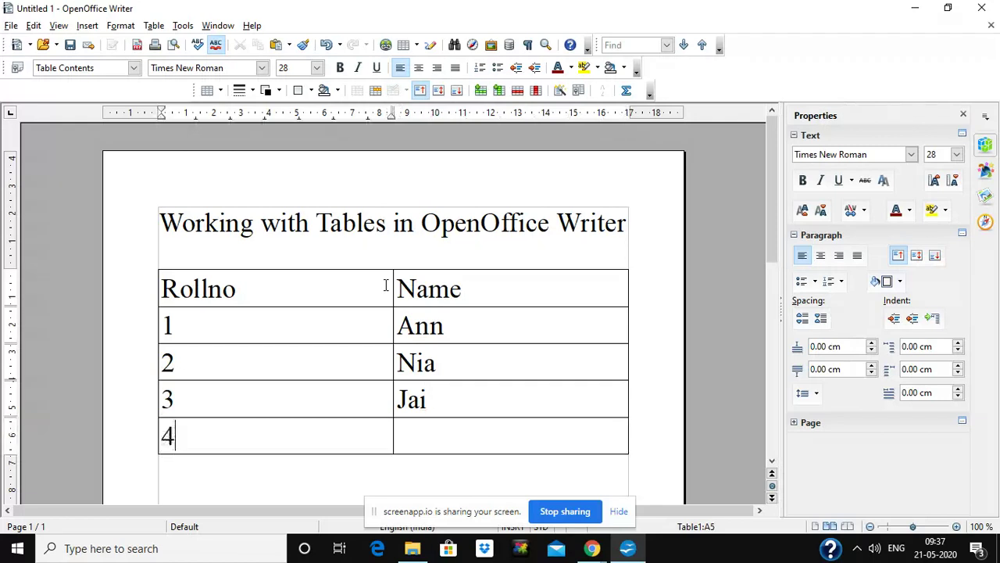
key(Tab)
text(Sam)
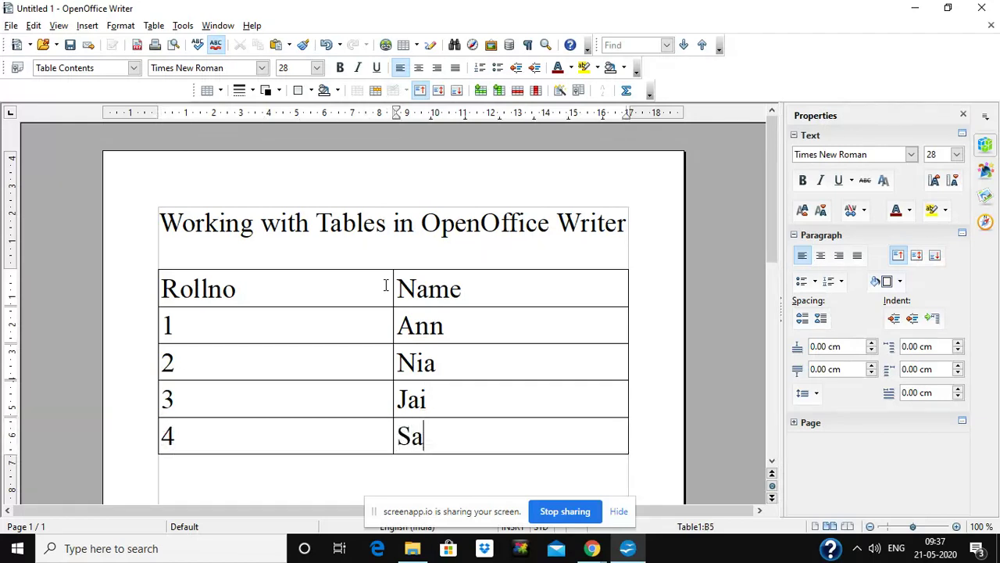
Insert 2 columns after the Name column
click(521, 287)
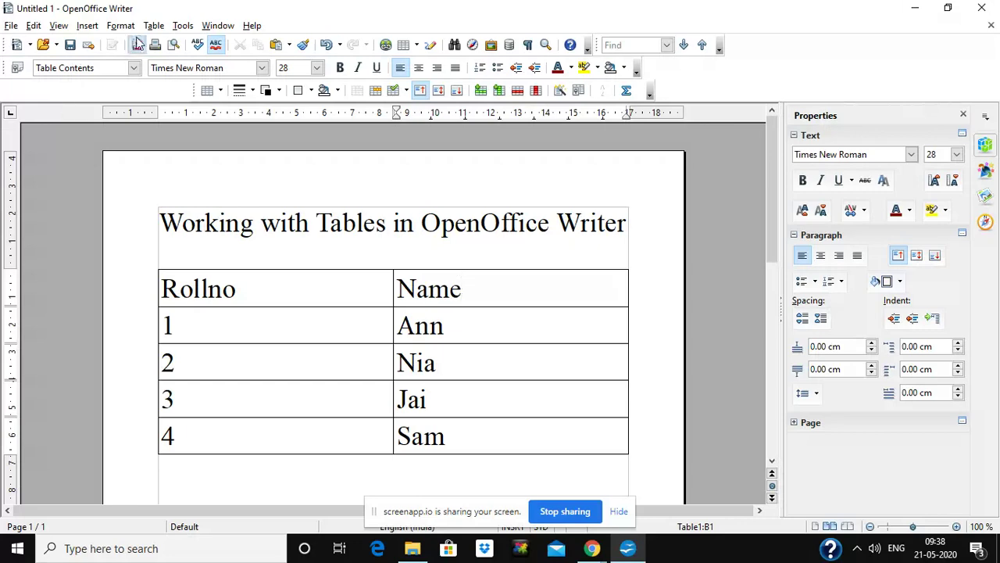
click(157, 26)
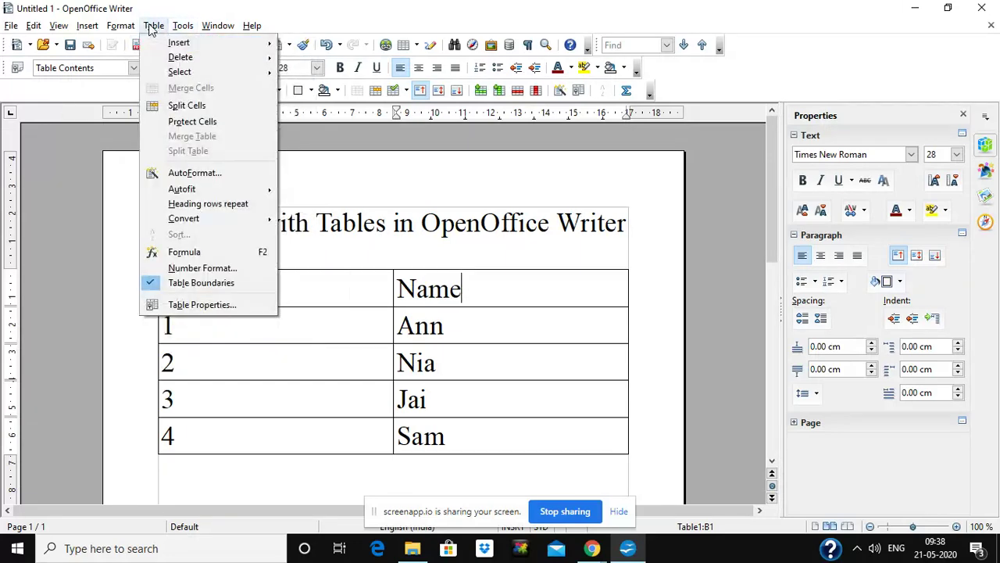
mouse_move(160, 43)
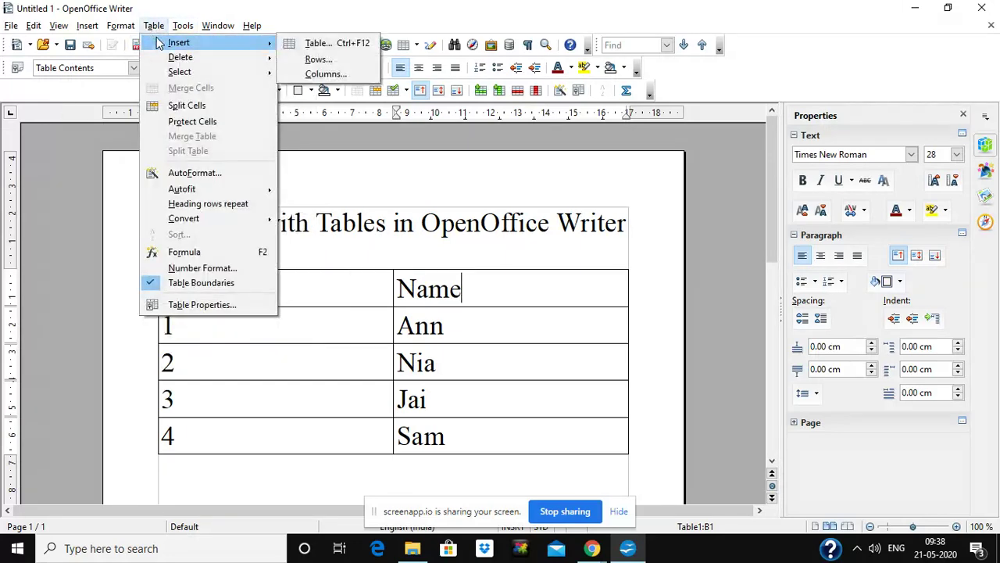
click(313, 74)
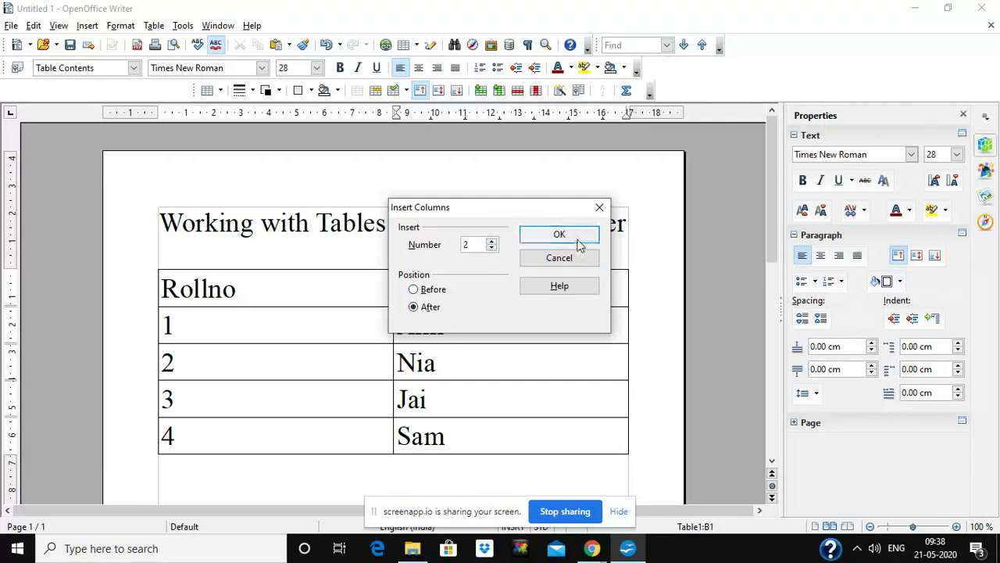
click(580, 236)
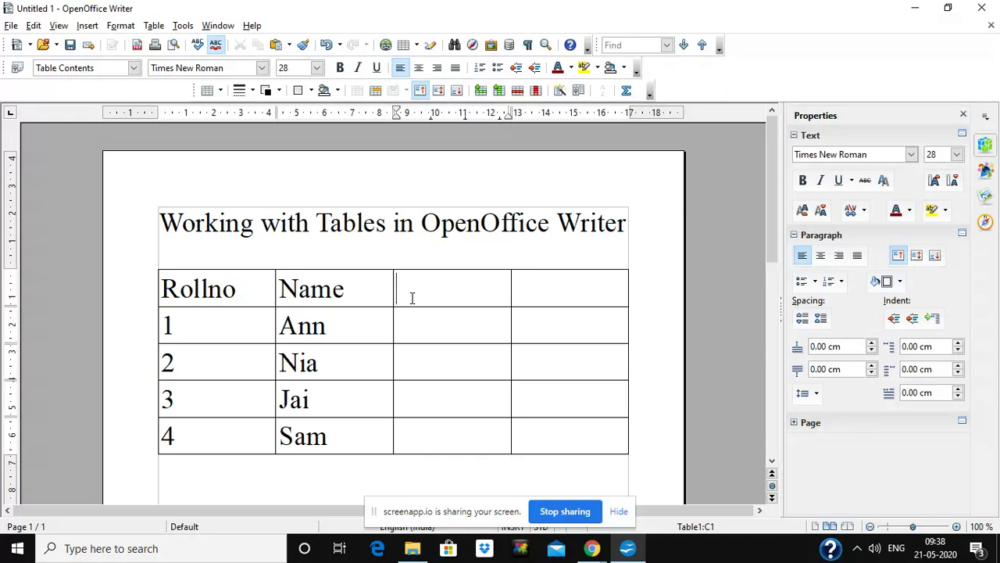
Enter the headings Class and Marks in the two empty columns
text(Class)
key(Tab)
text(Marks)
key(Down)
key(Left)
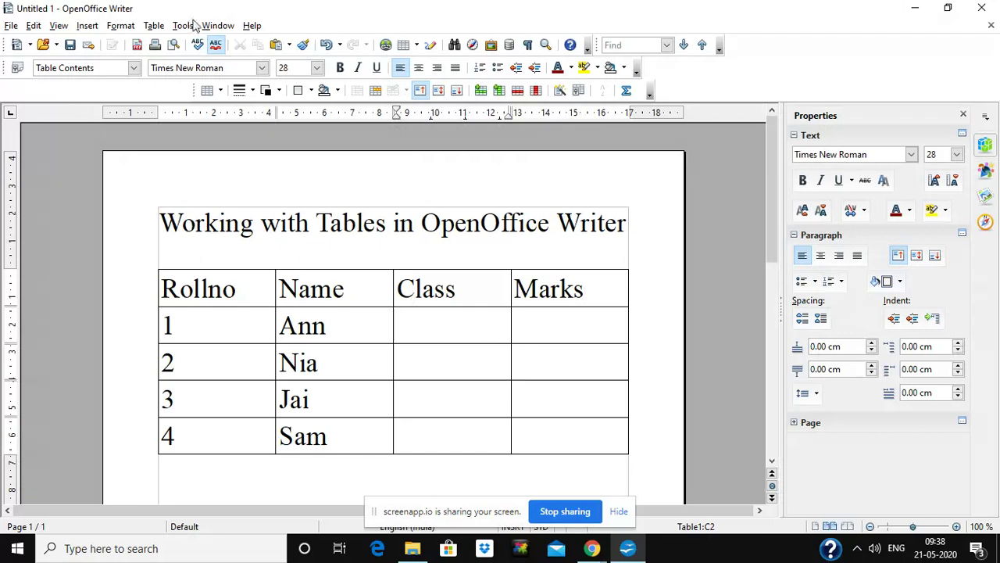
click(164, 24)
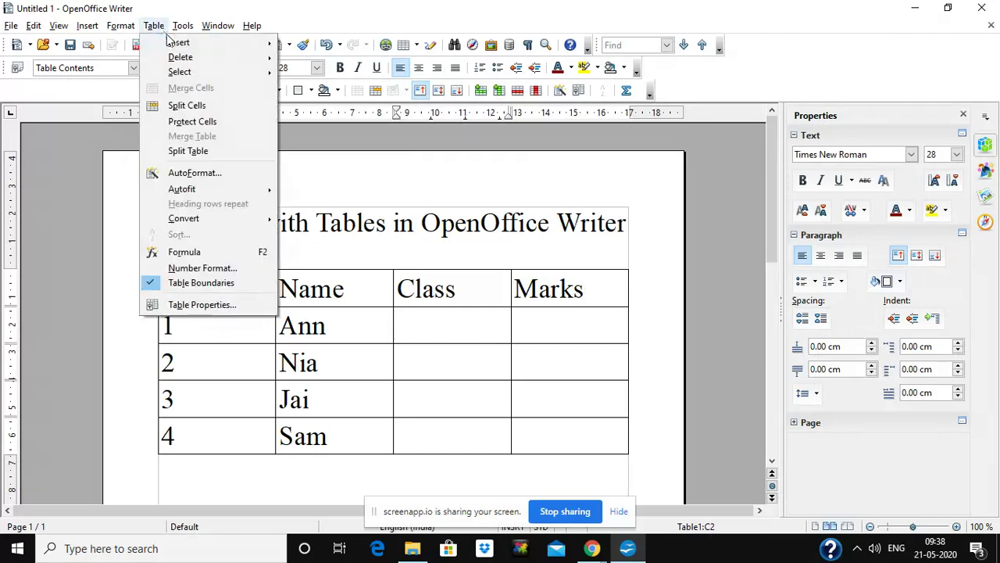
mouse_move(175, 45)
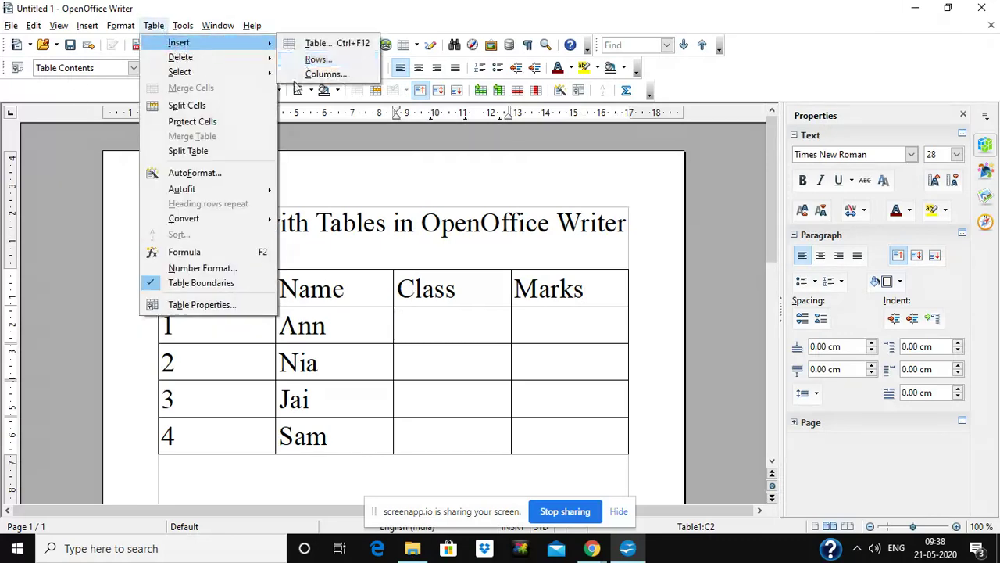
click(372, 289)
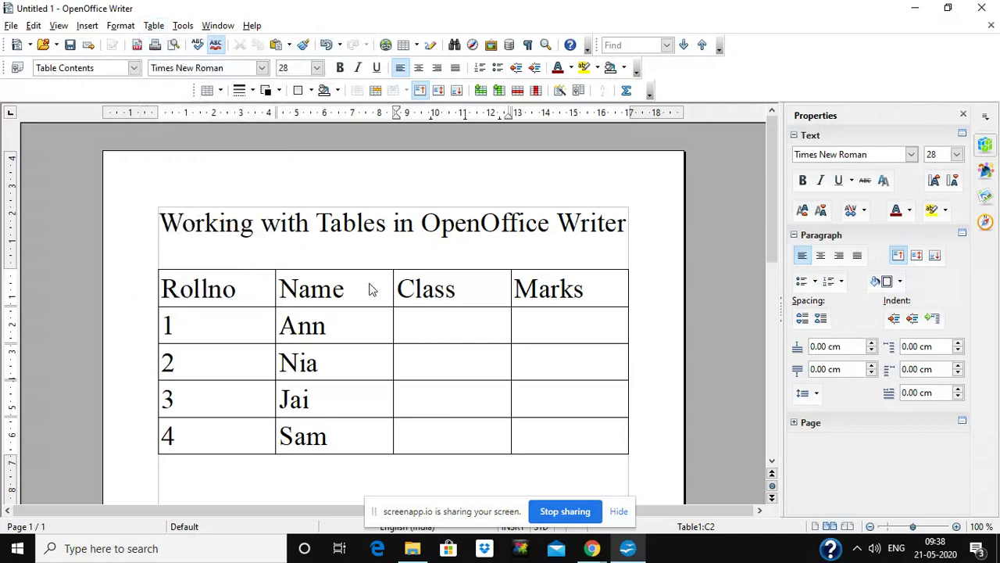
Insert 1 row before the heading row of the table
click(241, 289)
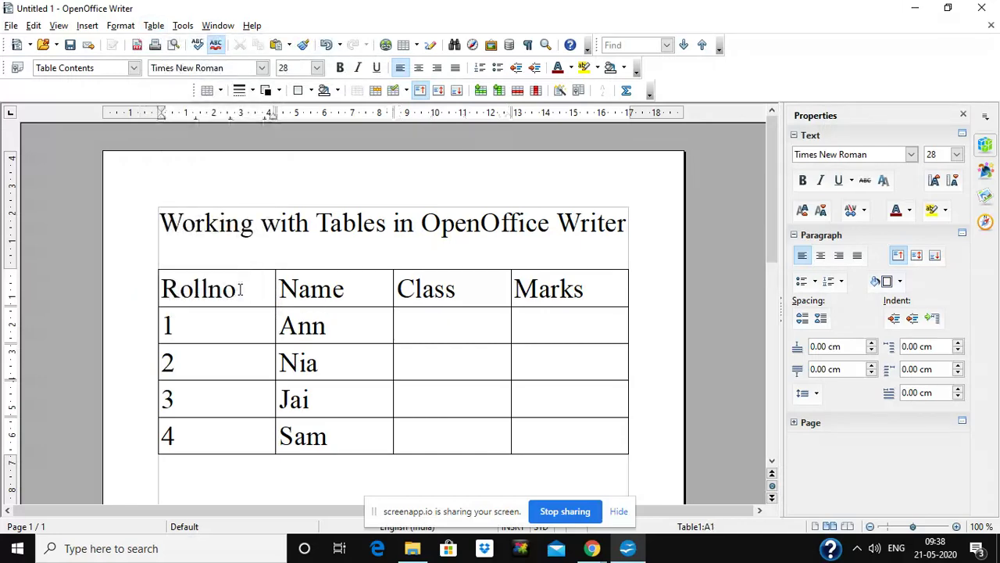
click(160, 27)
mouse_move(178, 42)
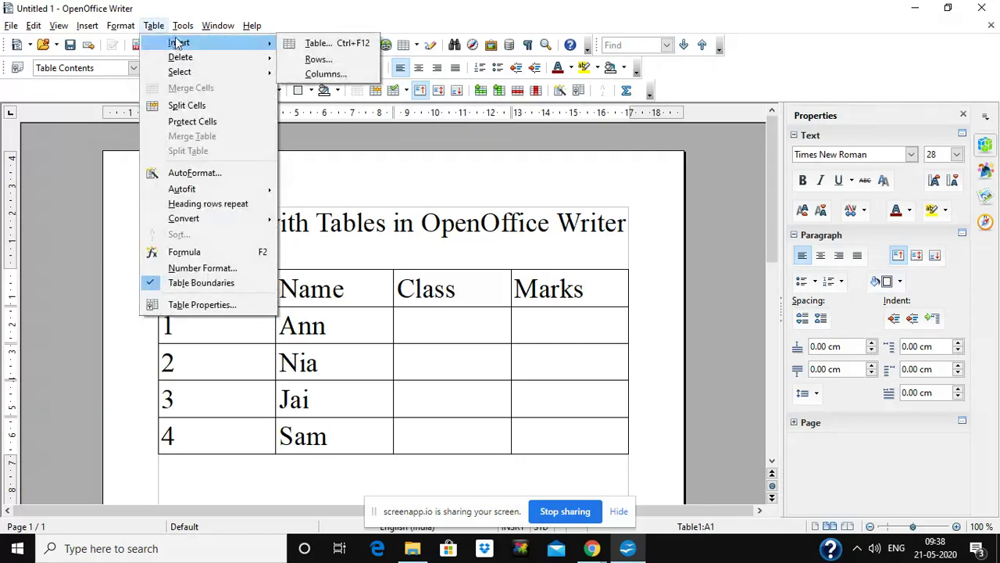
click(302, 63)
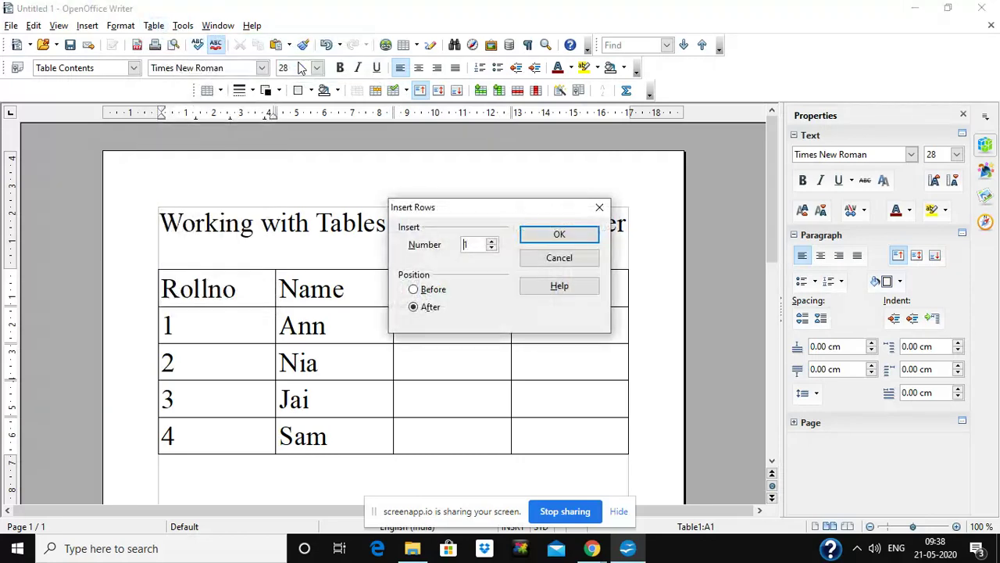
click(433, 290)
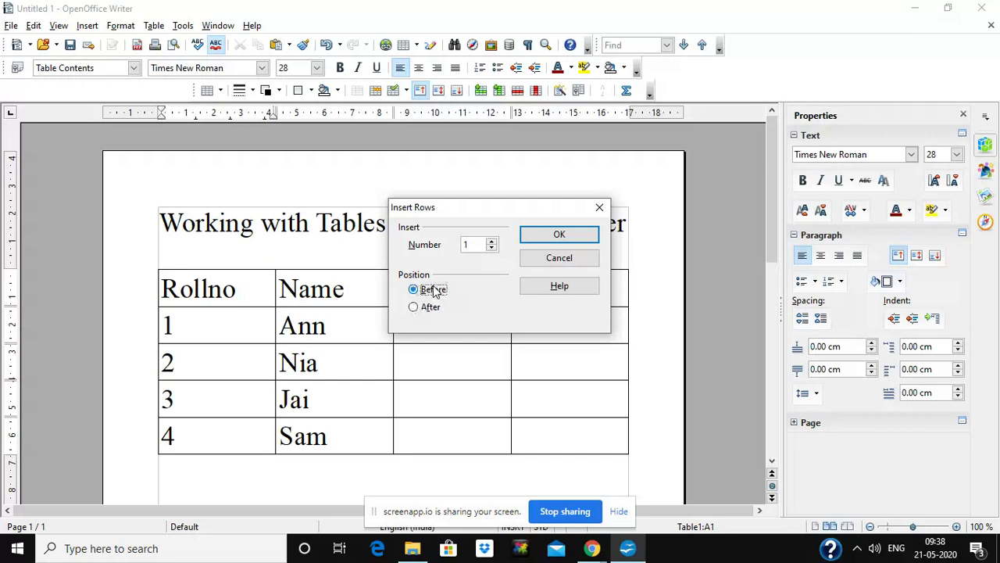
click(547, 234)
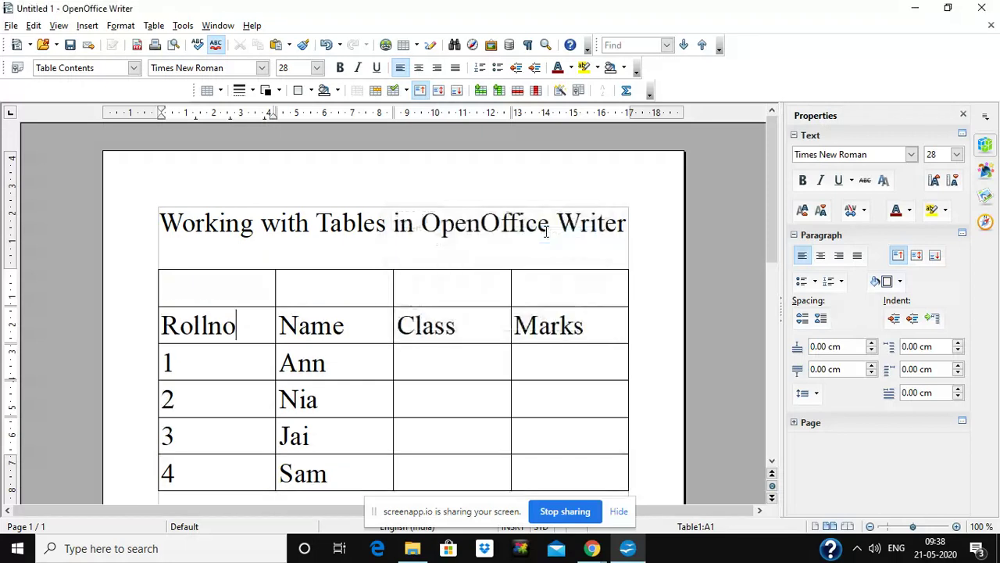
Delete the Class column from the table
click(480, 325)
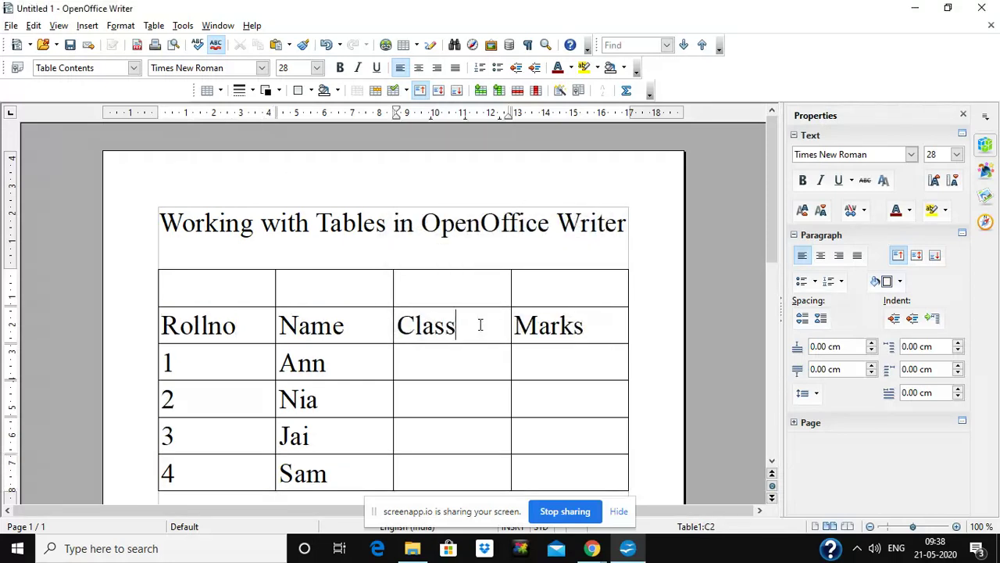
click(154, 26)
mouse_move(176, 61)
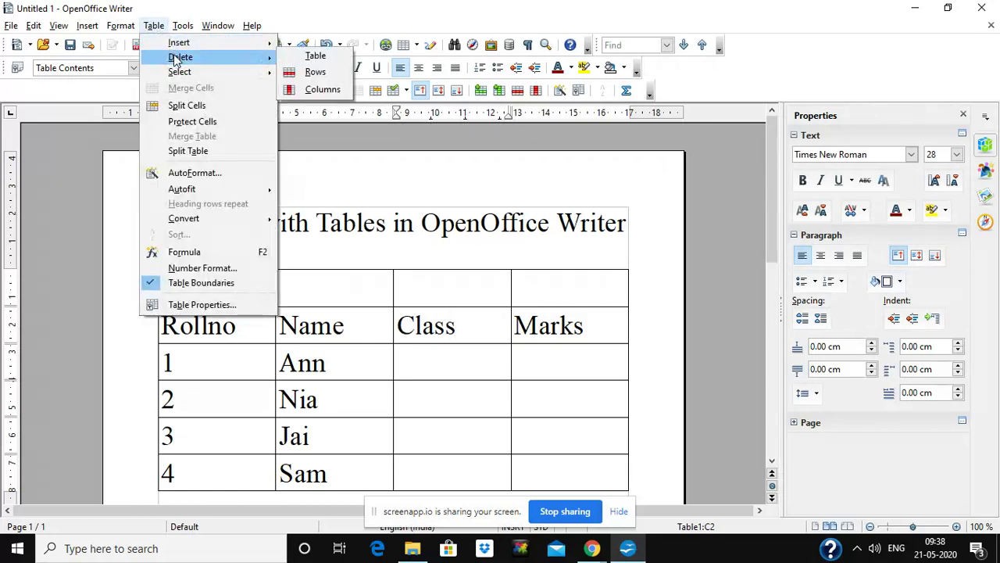
click(313, 89)
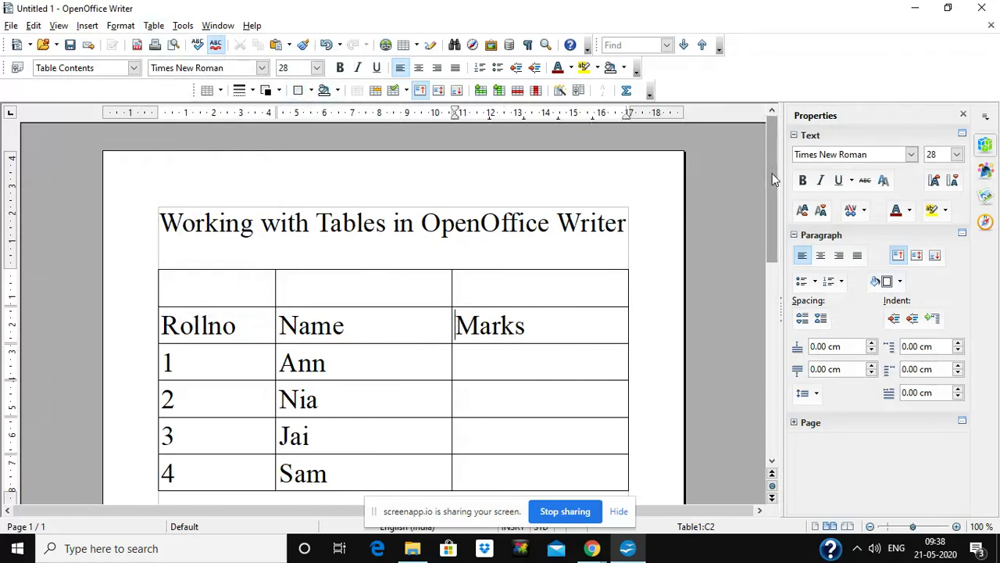
click(154, 25)
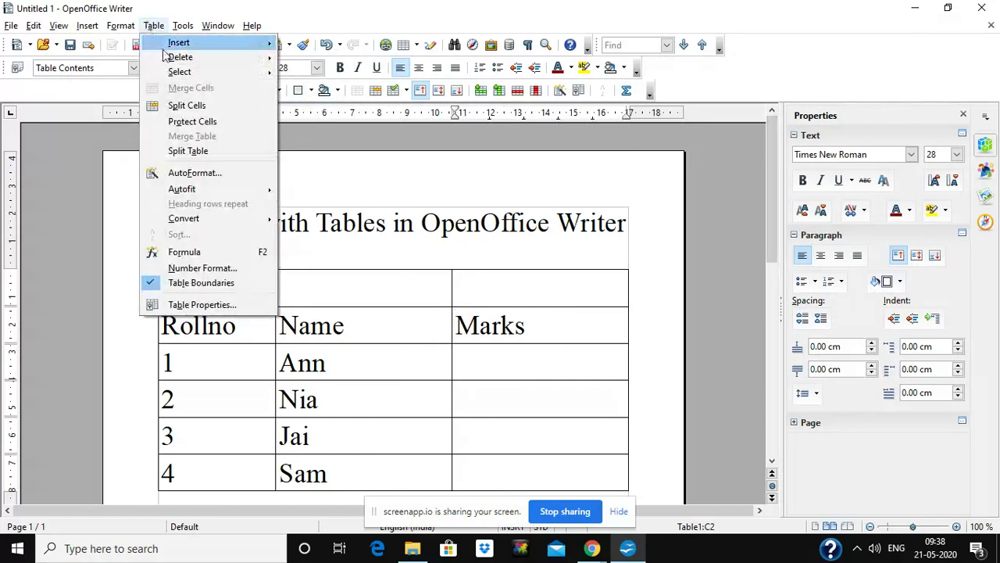
mouse_move(181, 57)
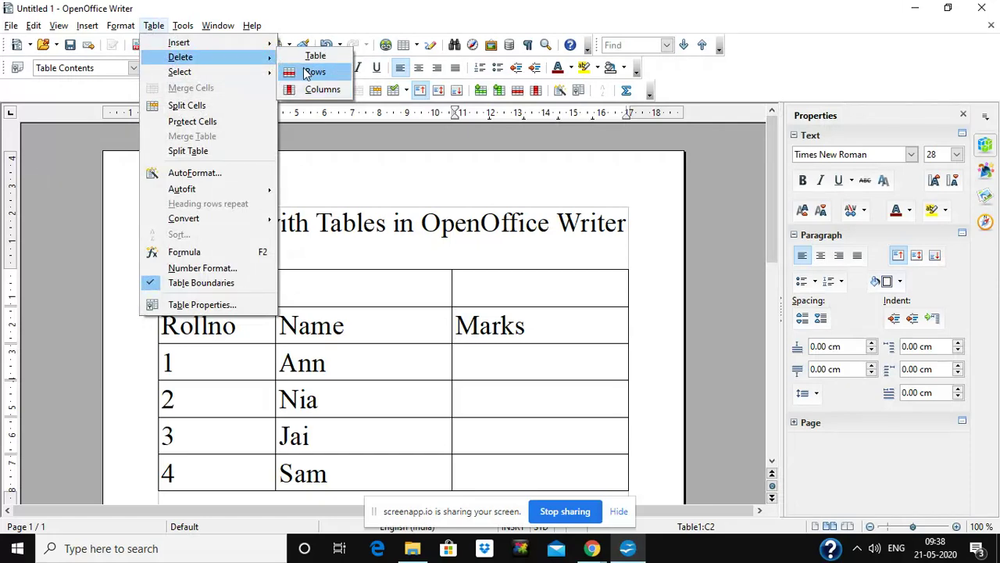
click(354, 318)
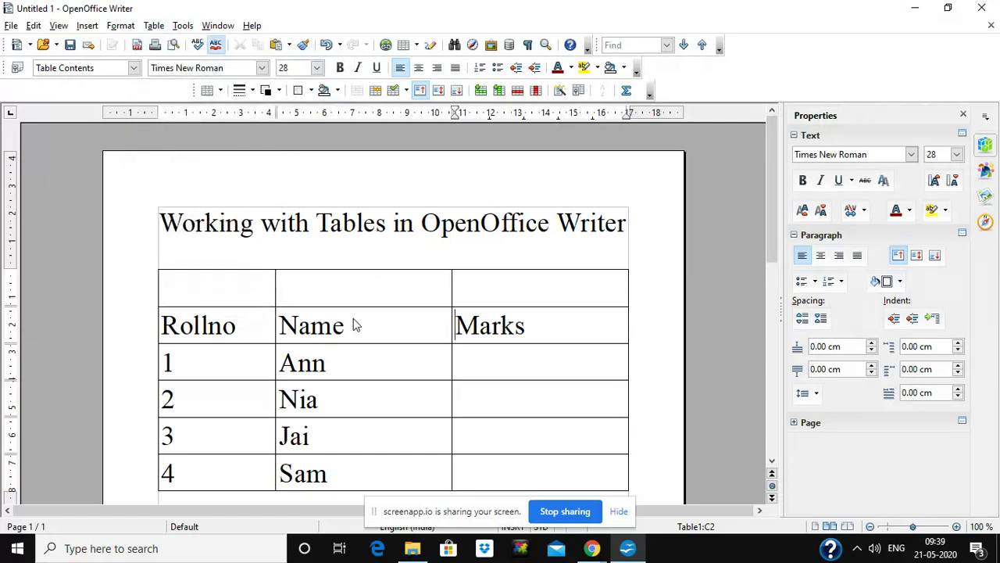
Enter the title Marksheet in the first cell of the empty top row and widen the first column to fit it
click(207, 288)
text(Marksheet)
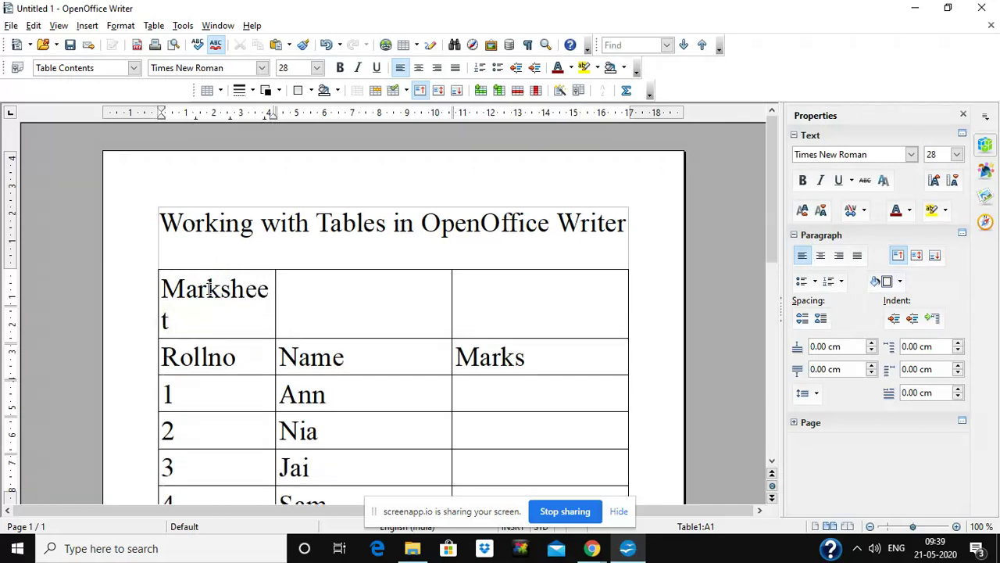
drag(275, 283, 314, 285)
Merge the three cells of the table's top row into one and centre the Marksheet title in it
drag(161, 288, 484, 300)
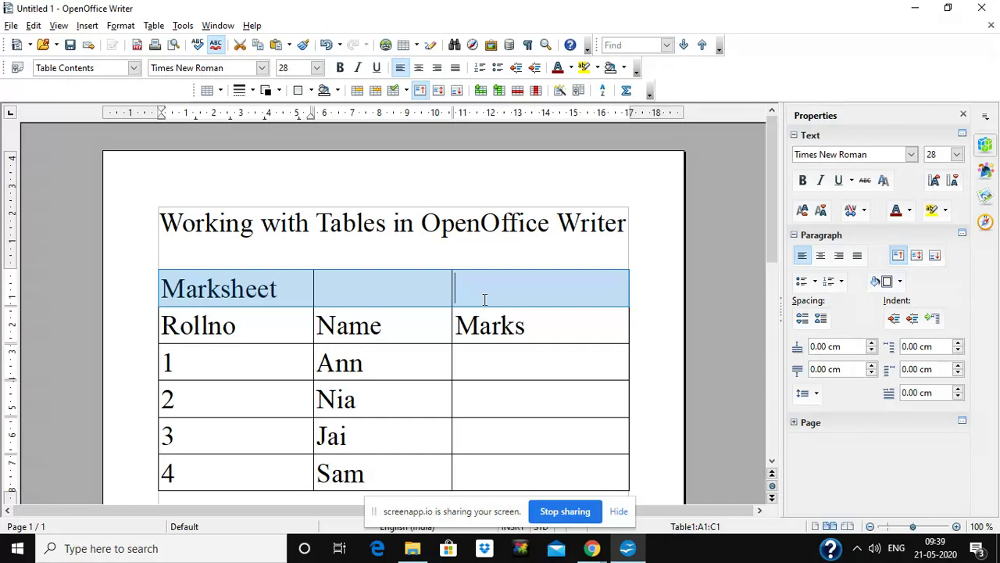
click(153, 26)
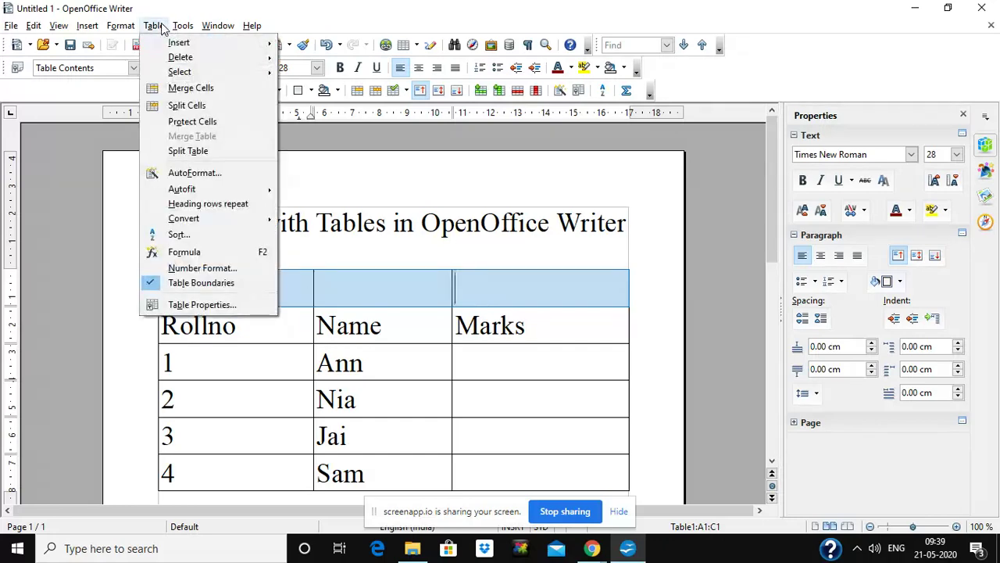
click(176, 89)
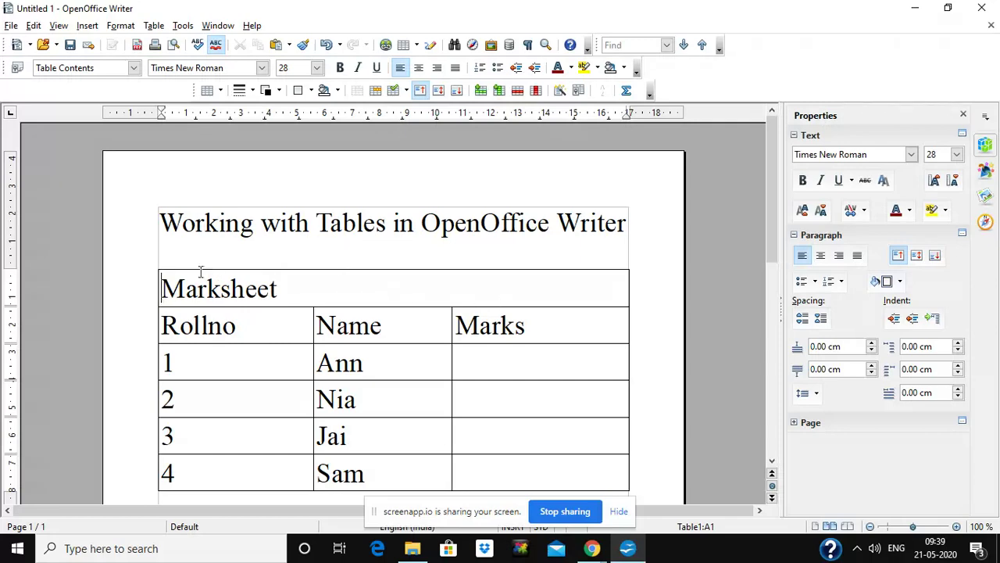
click(418, 69)
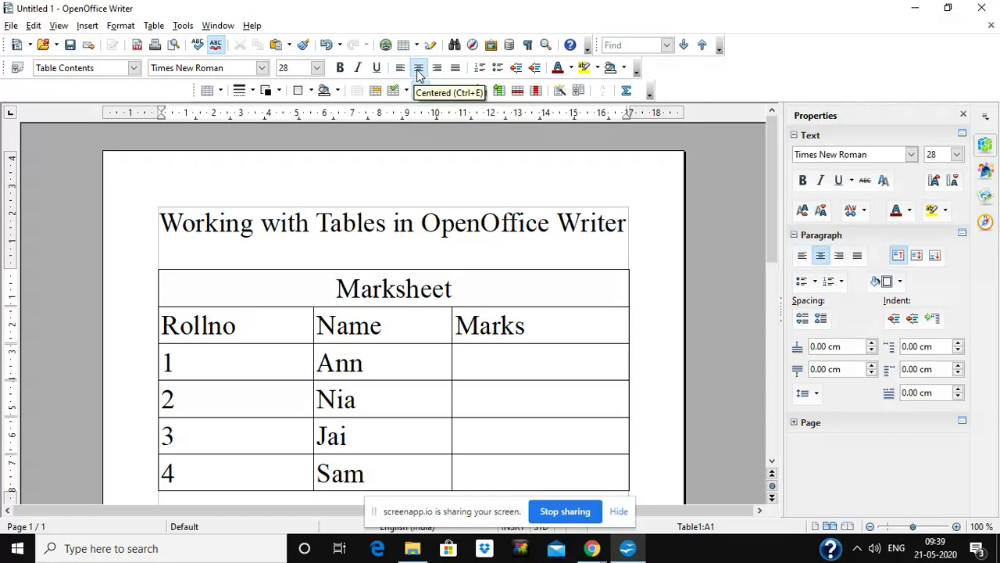
Format the Marksheet title in the table as 32 pt bold
drag(328, 290, 452, 289)
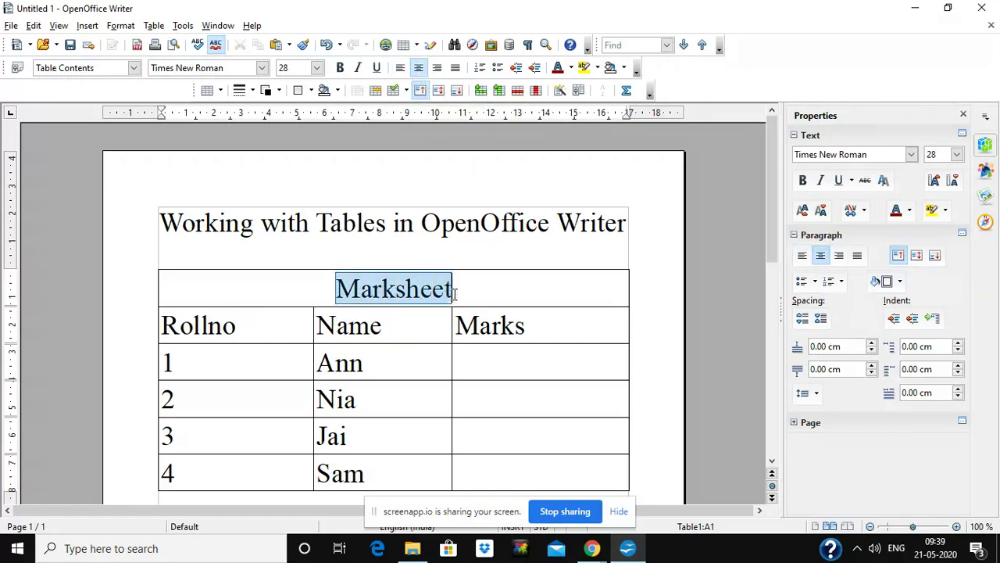
click(316, 68)
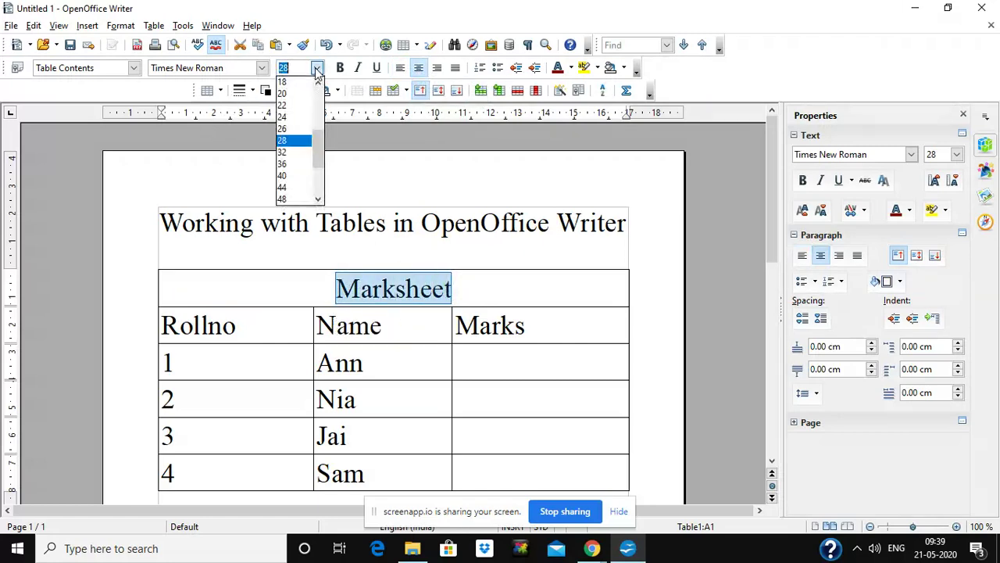
click(295, 152)
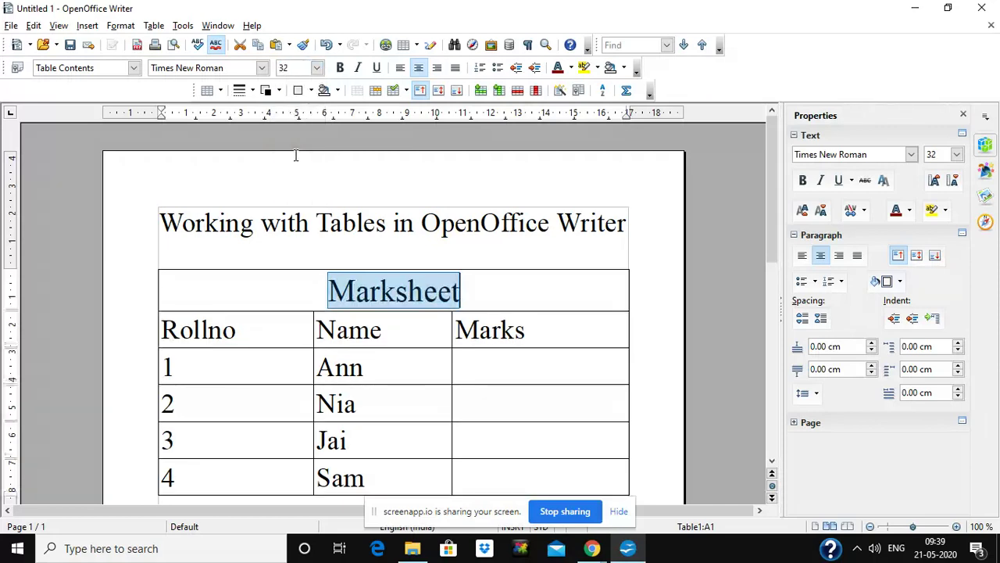
click(340, 68)
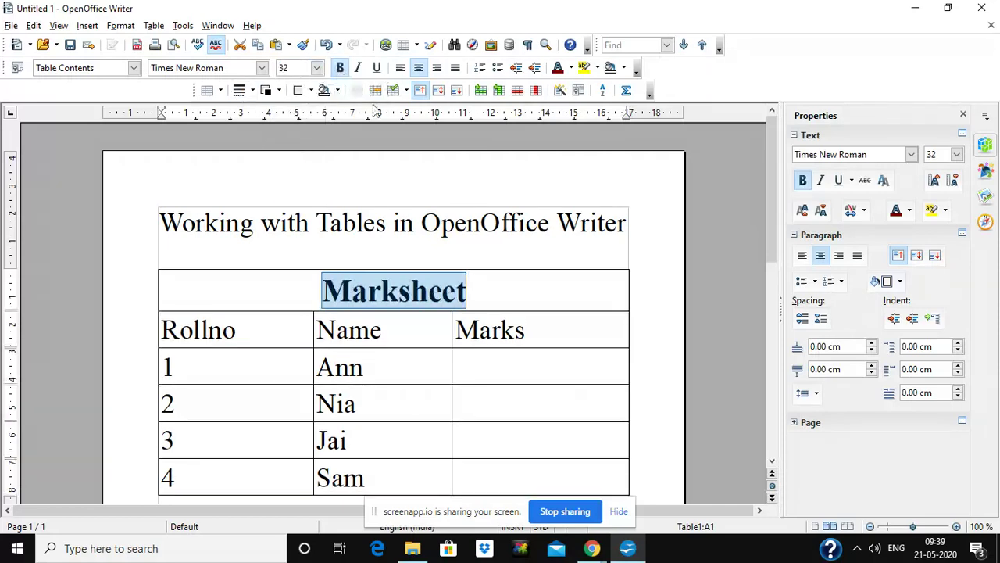
click(418, 341)
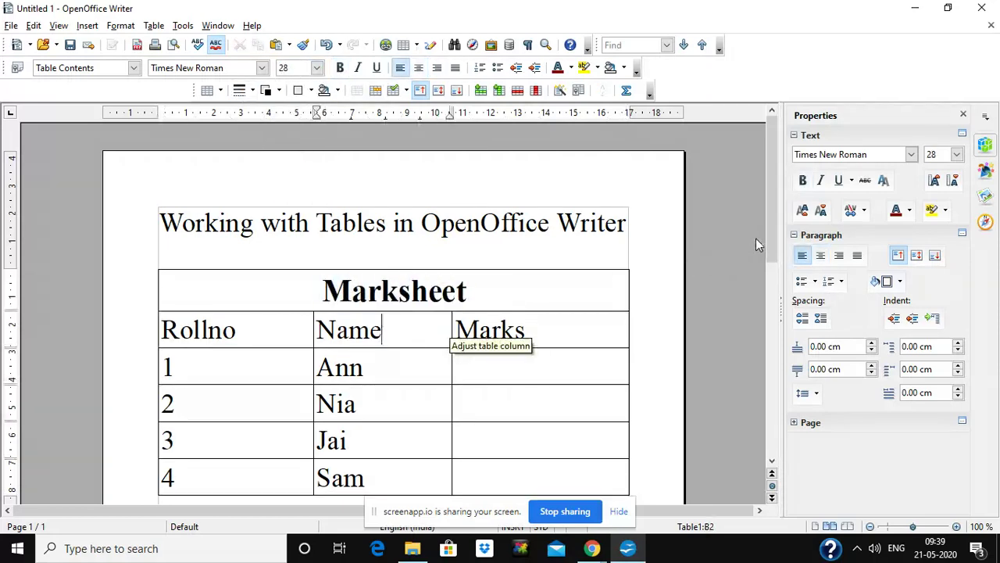
Split the empty Marks cell in Ann's row vertically into 2 cells
drag(778, 235, 687, 275)
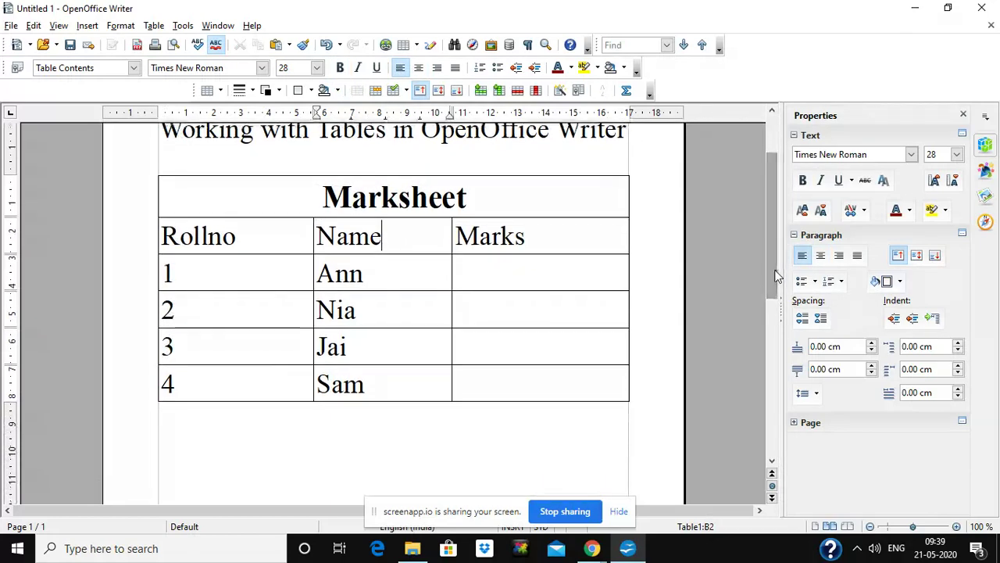
click(549, 276)
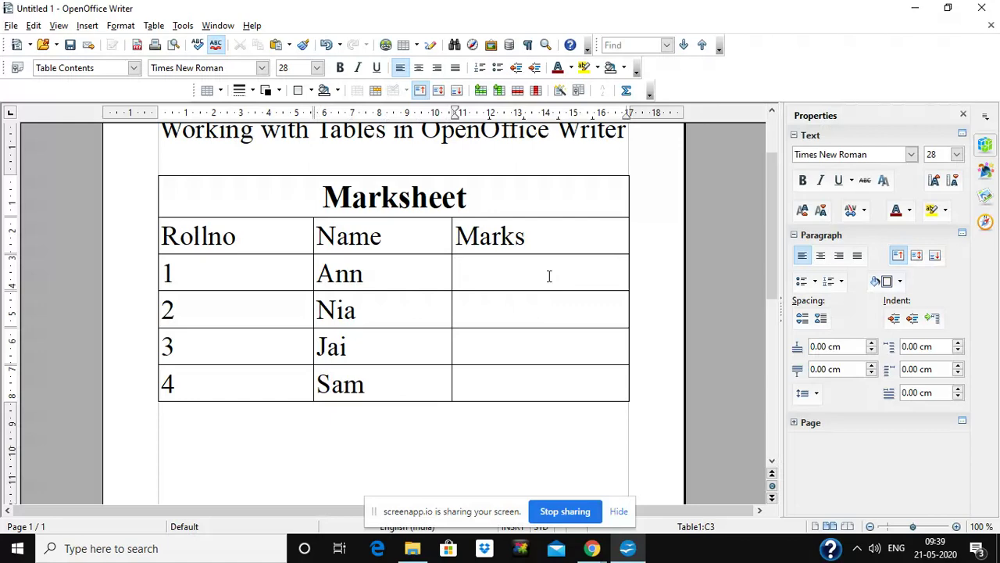
click(153, 25)
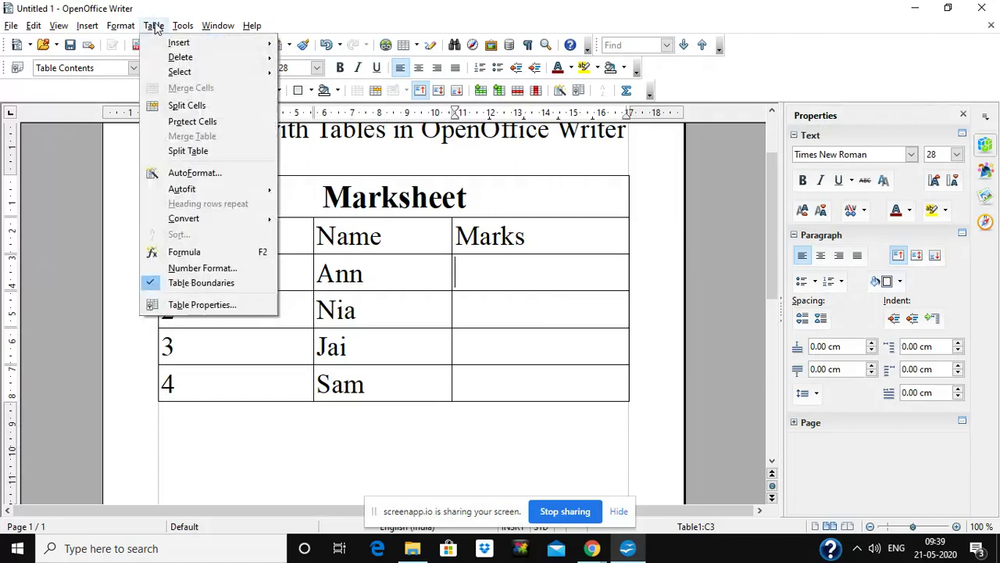
click(187, 104)
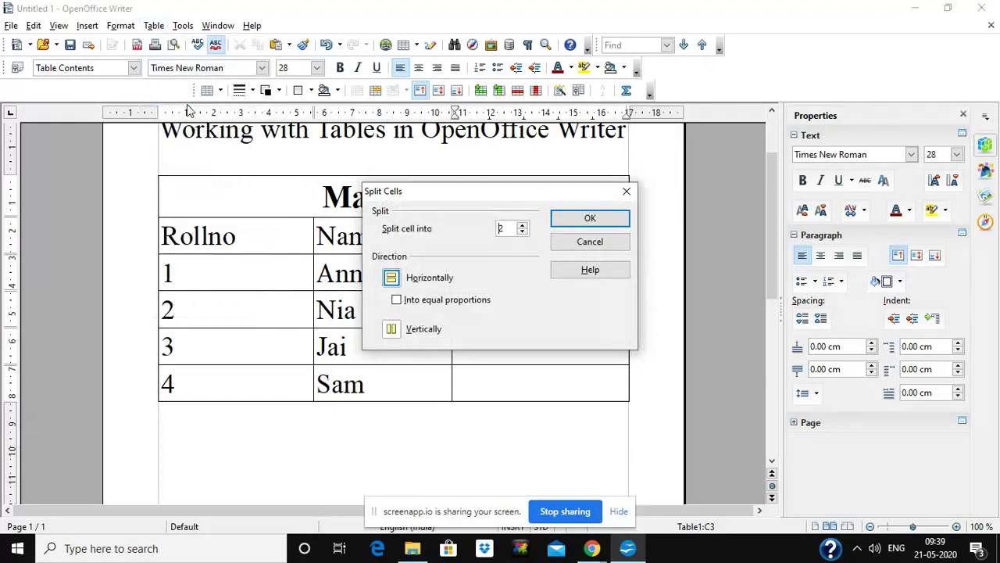
click(522, 228)
click(391, 329)
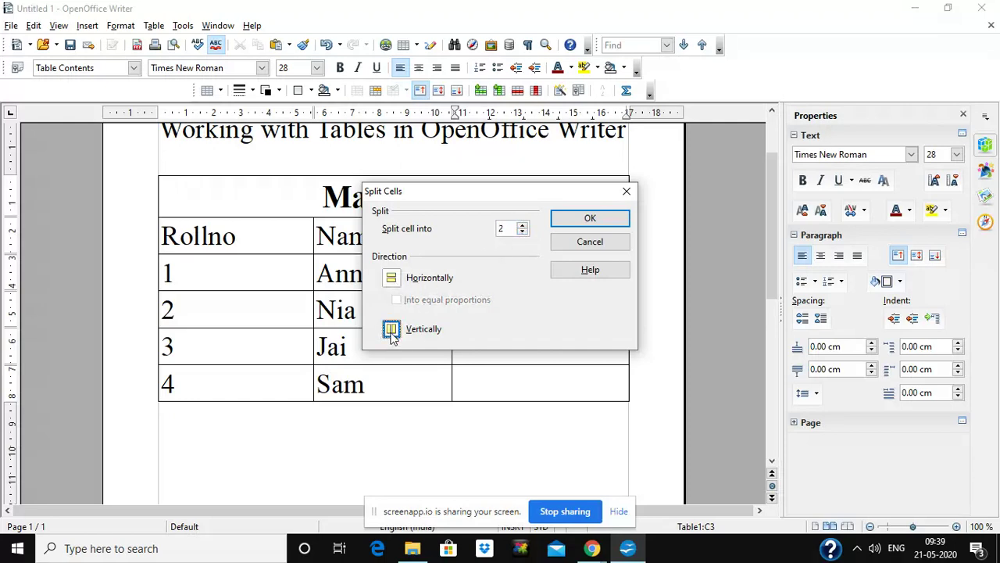
click(591, 220)
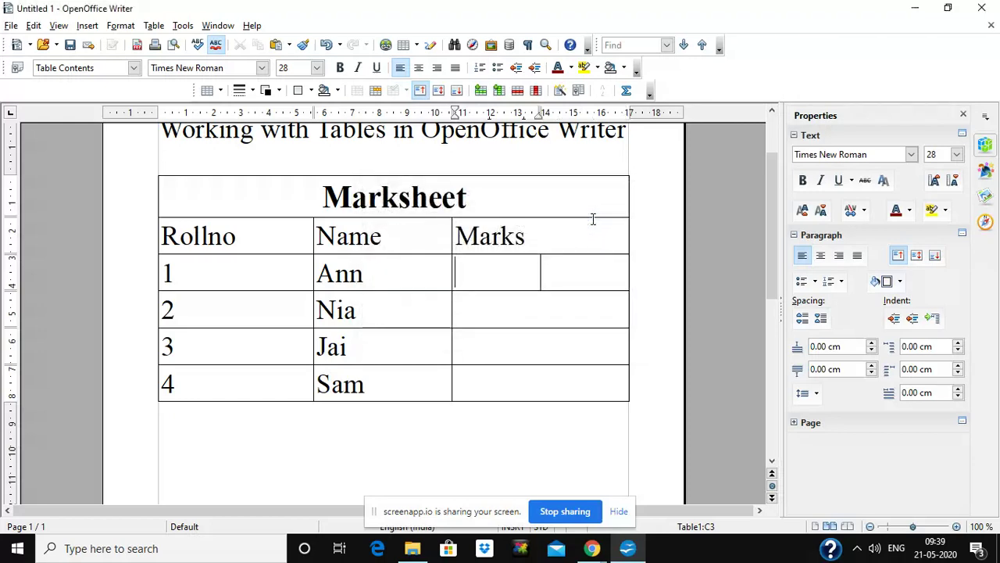
Enter the marks 340 and 450 in the two split cells of Ann's row
text(34)
key(BackSpace)
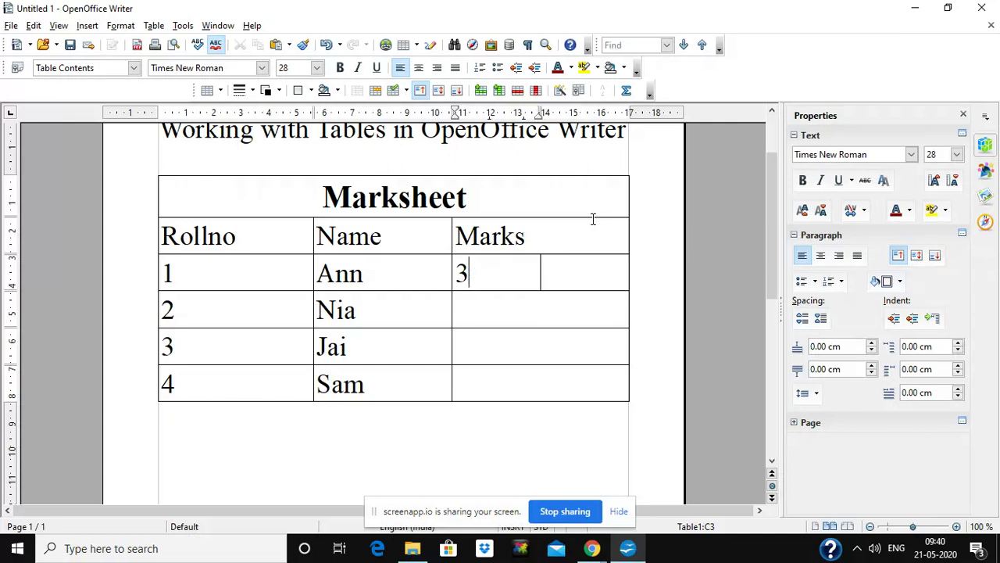
text(40)
key(Tab)
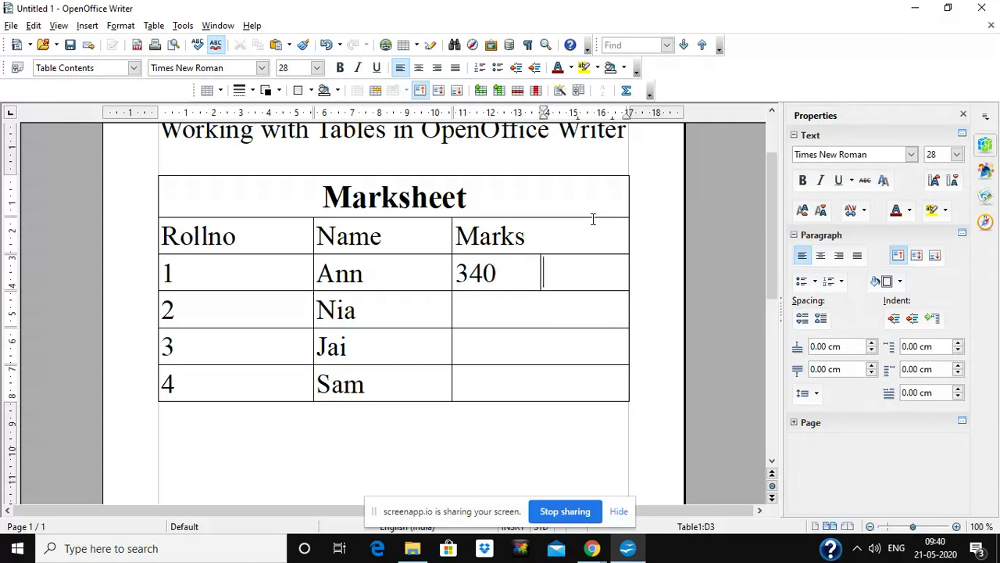
text(450)
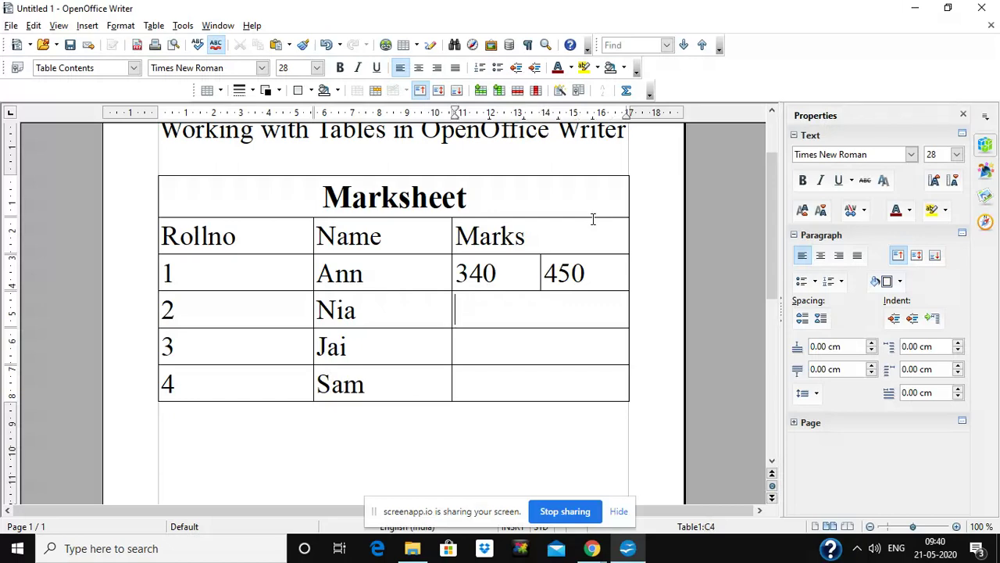
Try the Yellow AutoFormat style on the whole table and undo it
click(159, 28)
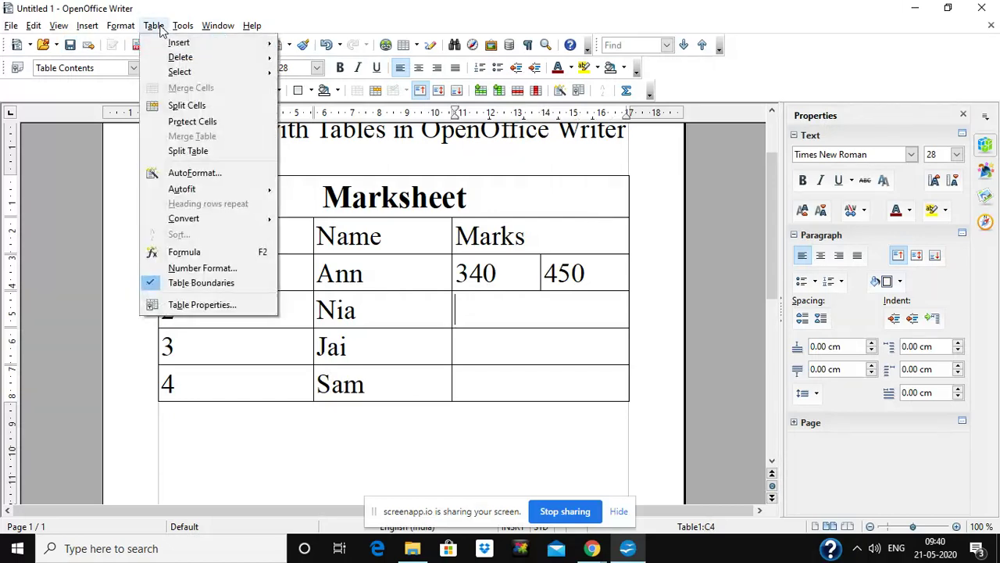
click(348, 174)
click(333, 168)
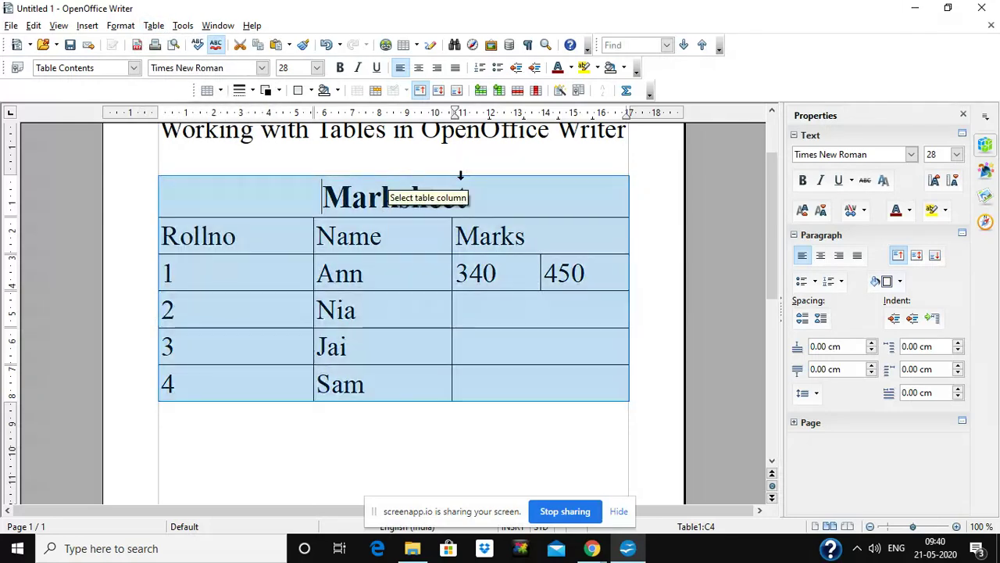
click(150, 26)
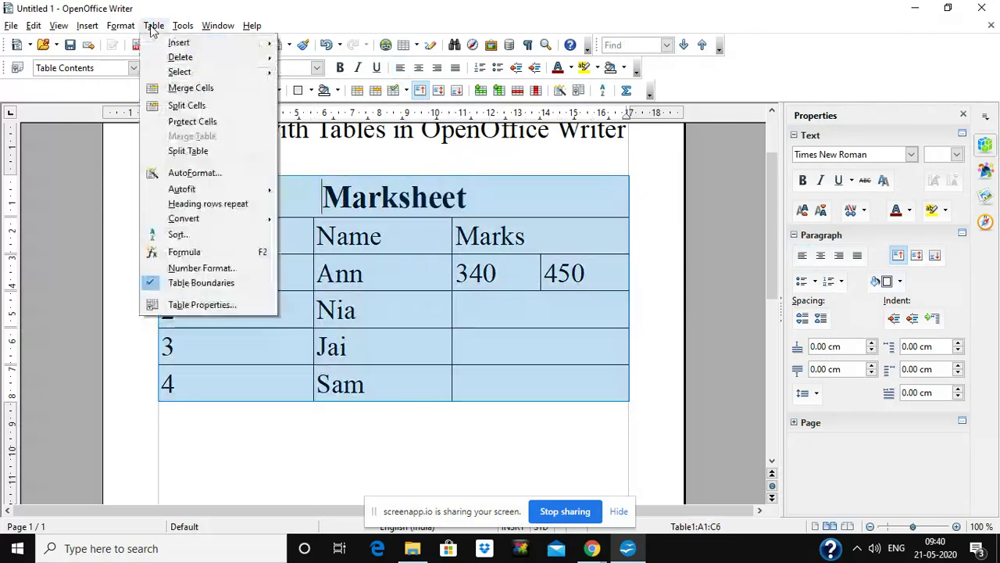
click(179, 171)
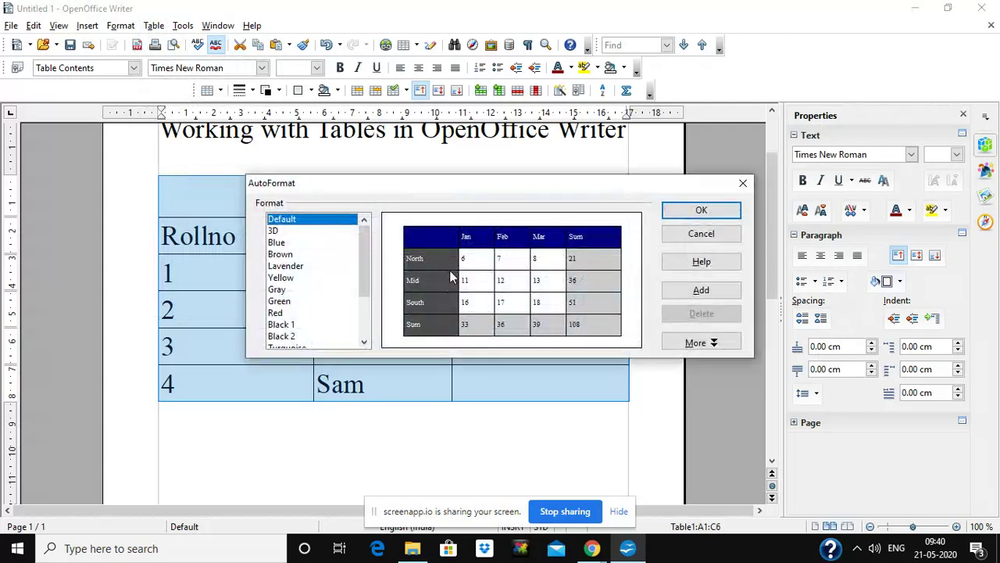
click(313, 267)
click(304, 279)
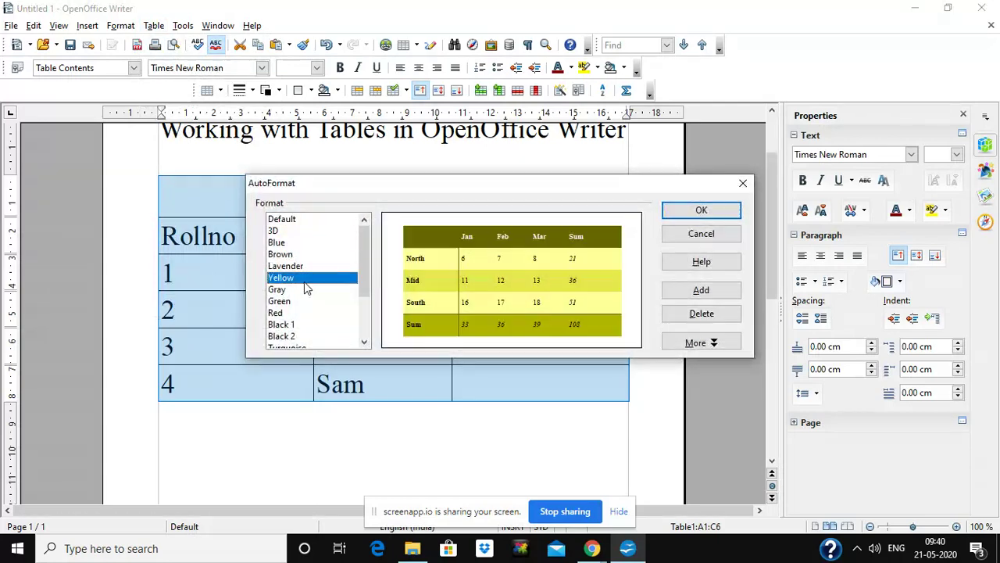
click(685, 216)
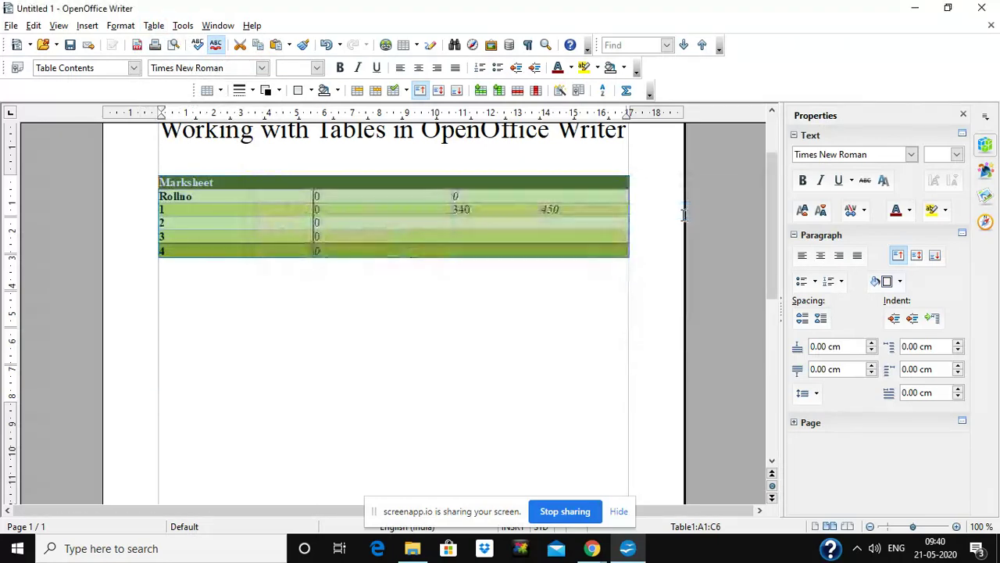
key(ctrl+z)
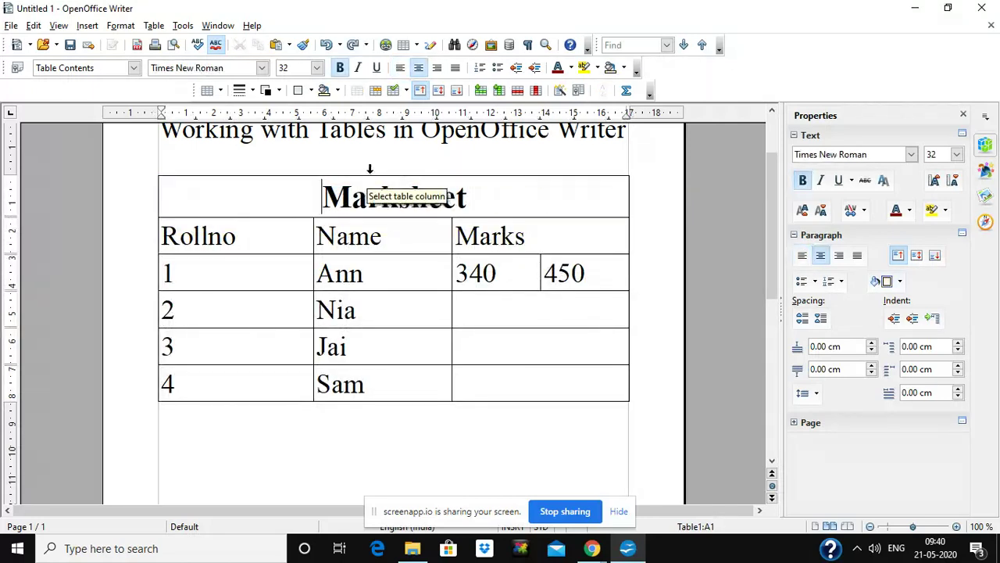
Select the whole table and choose Cyan as its cell background color in the table properties
key(ctrl+a)
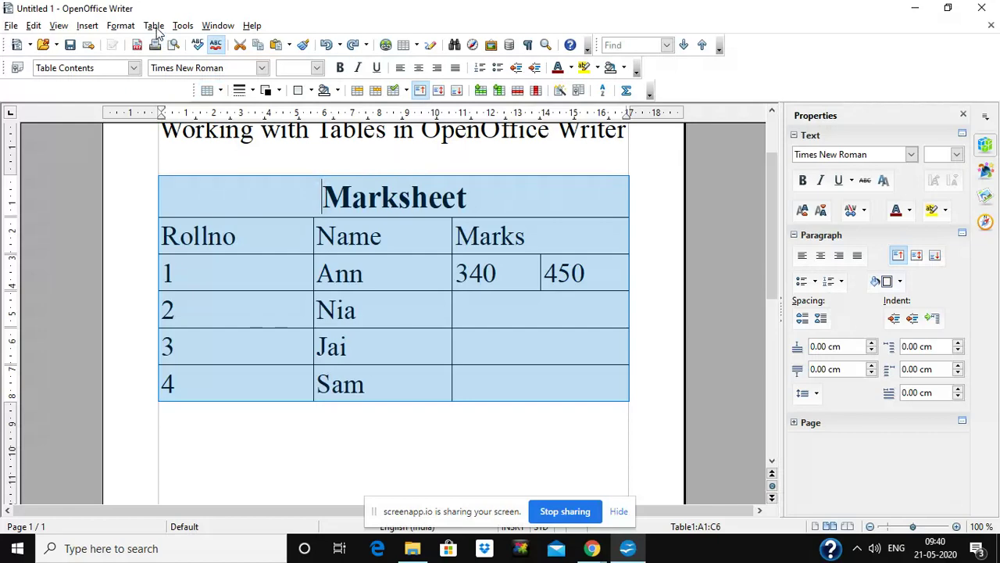
click(154, 25)
click(243, 305)
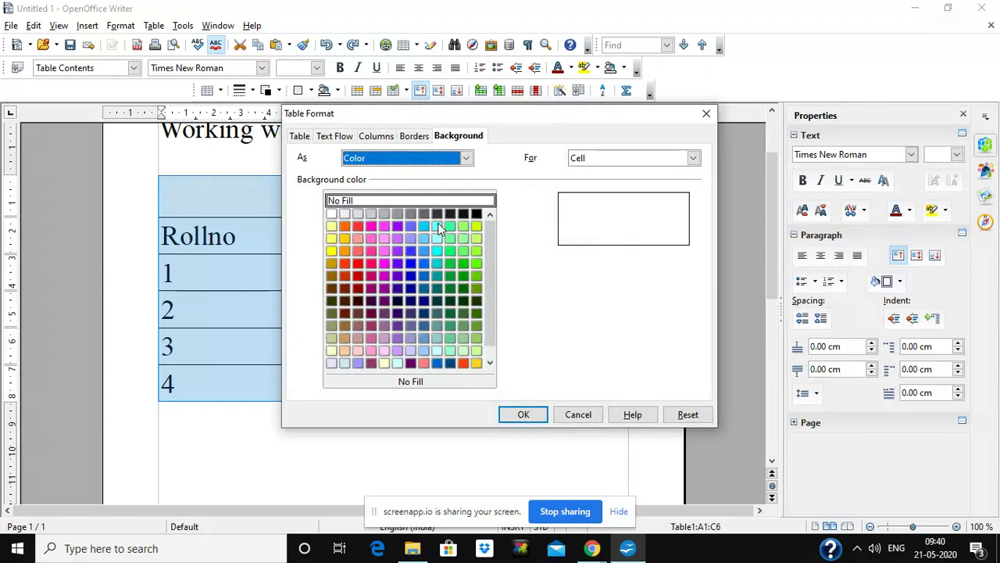
click(436, 226)
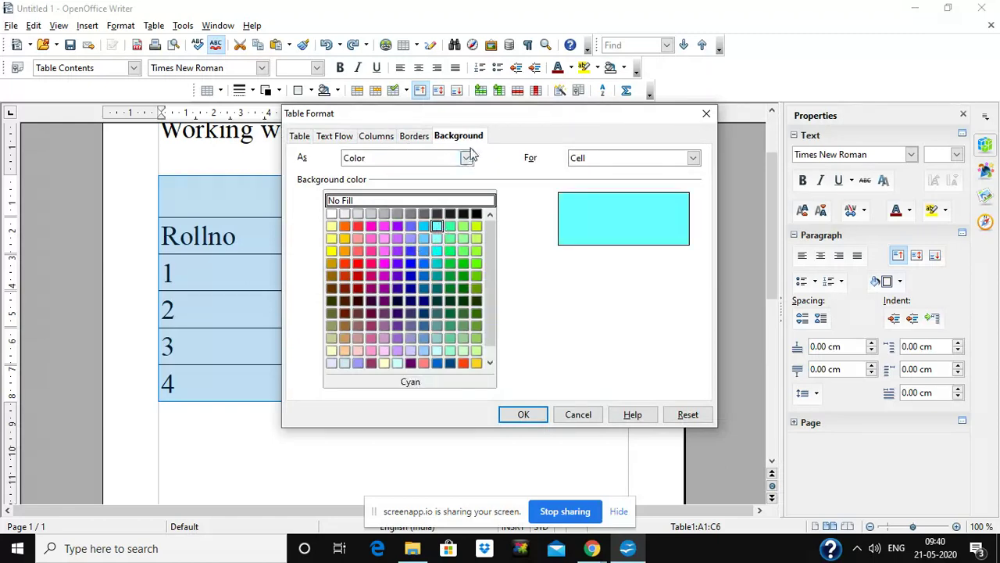
Give the table an outer border and all inner lines in the 2.50 pt style and Purple, and apply the table formatting
click(406, 137)
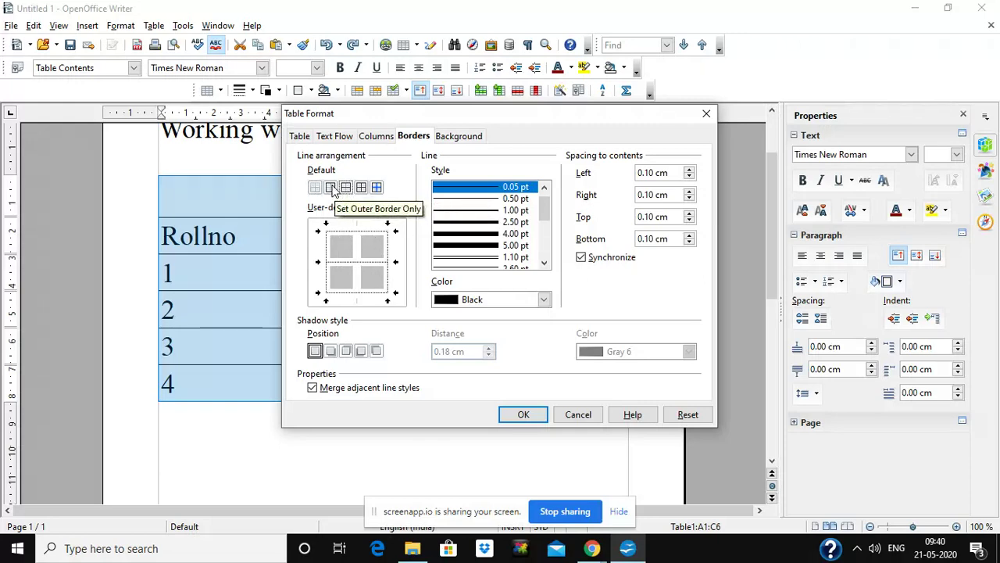
click(362, 188)
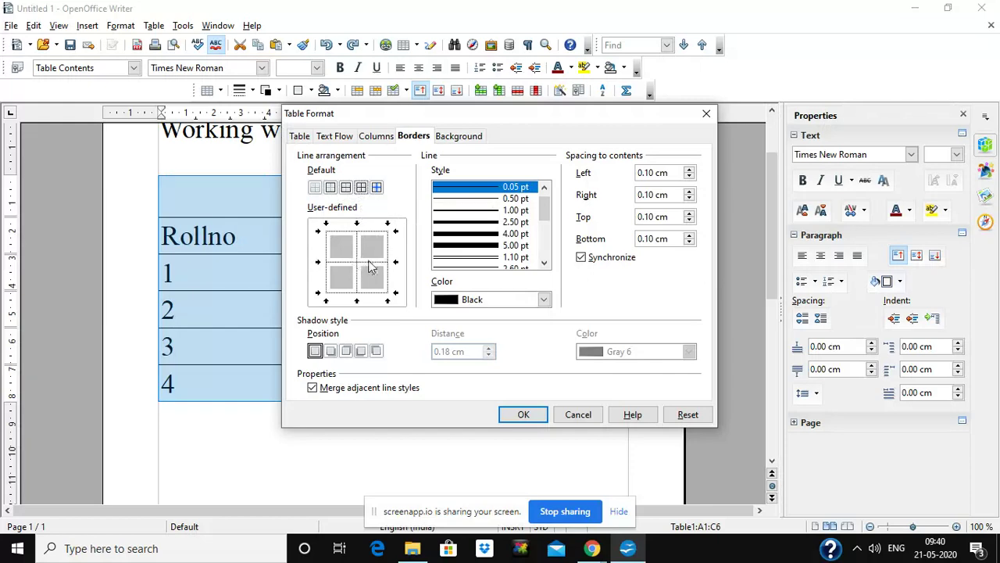
click(494, 222)
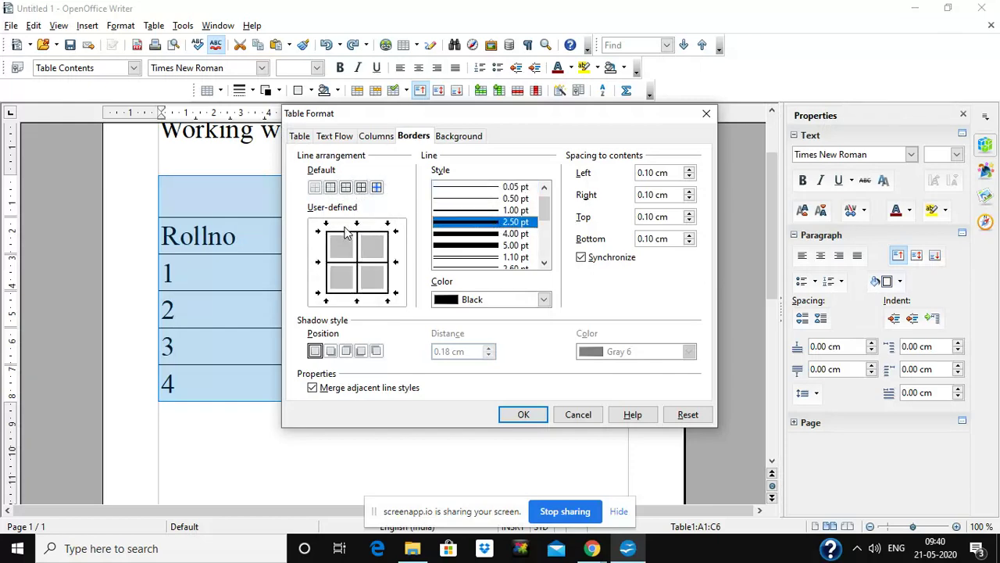
click(543, 299)
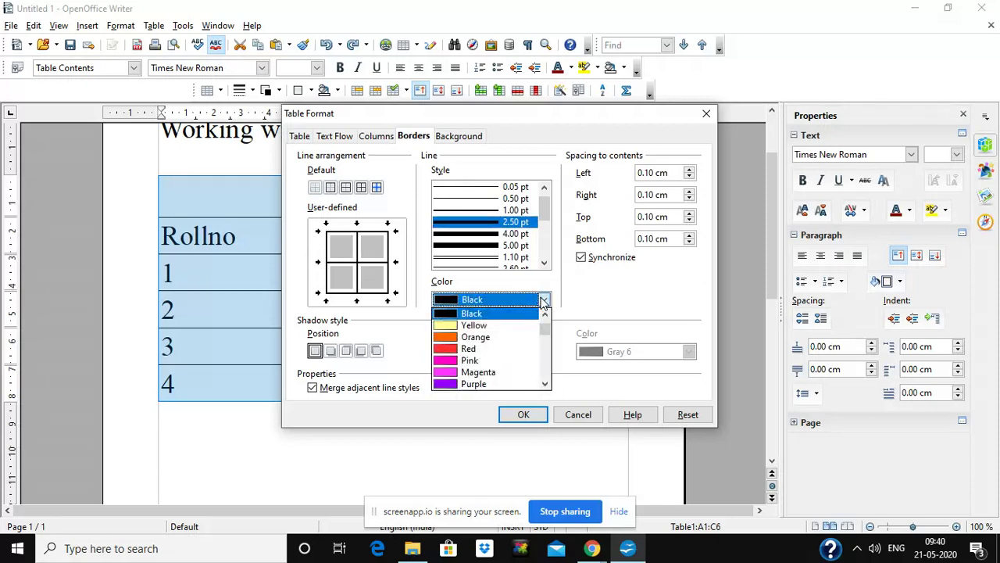
click(492, 354)
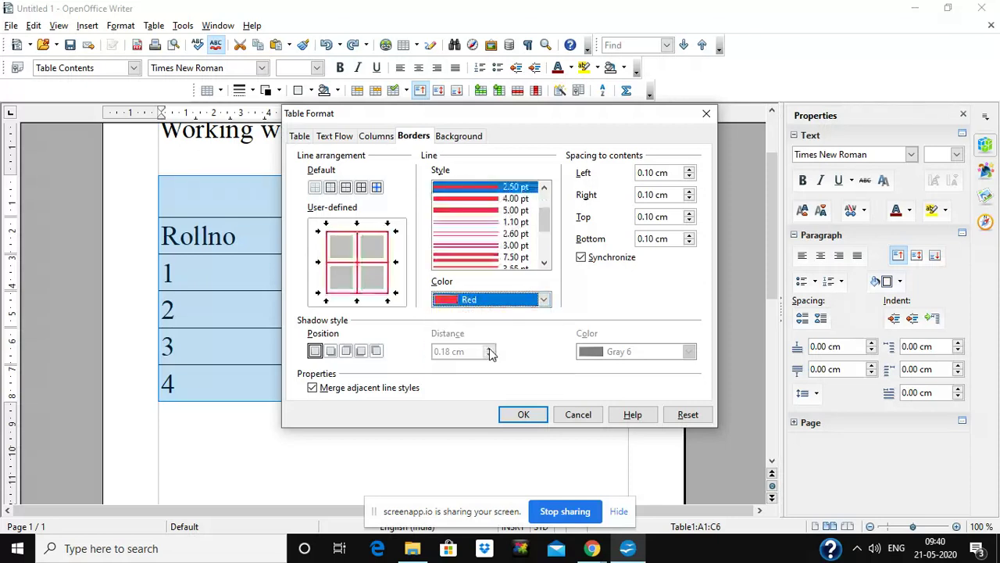
click(544, 299)
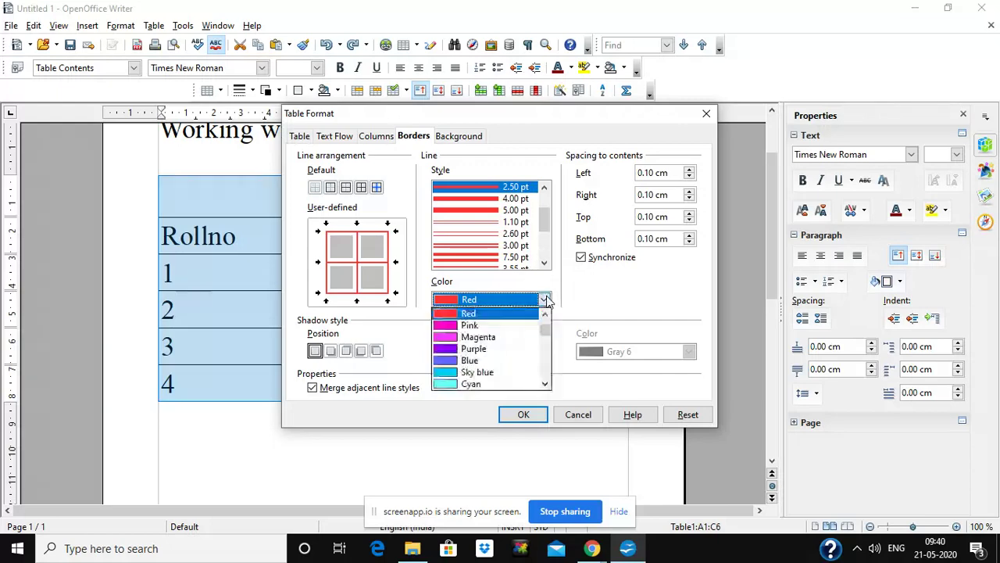
click(502, 351)
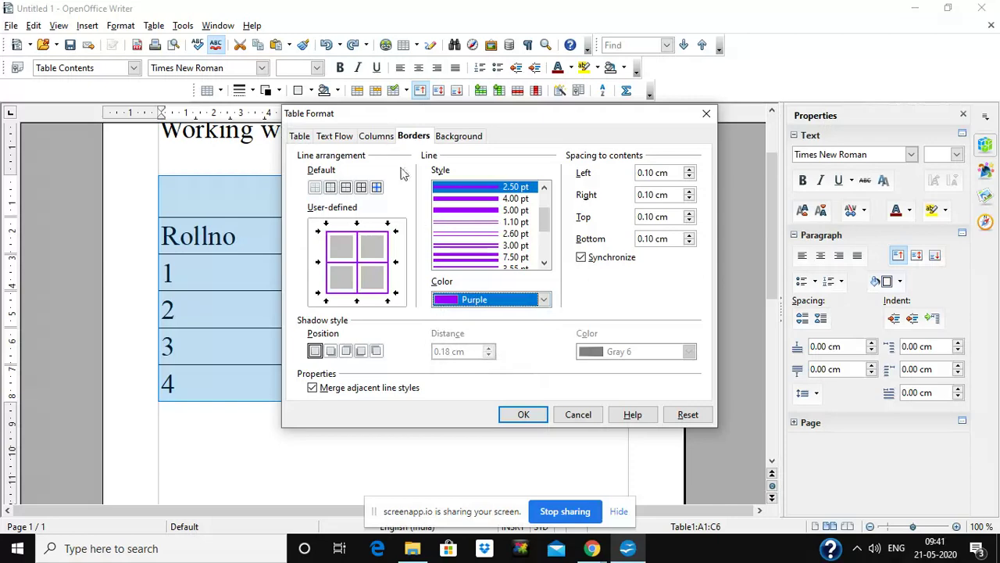
click(449, 138)
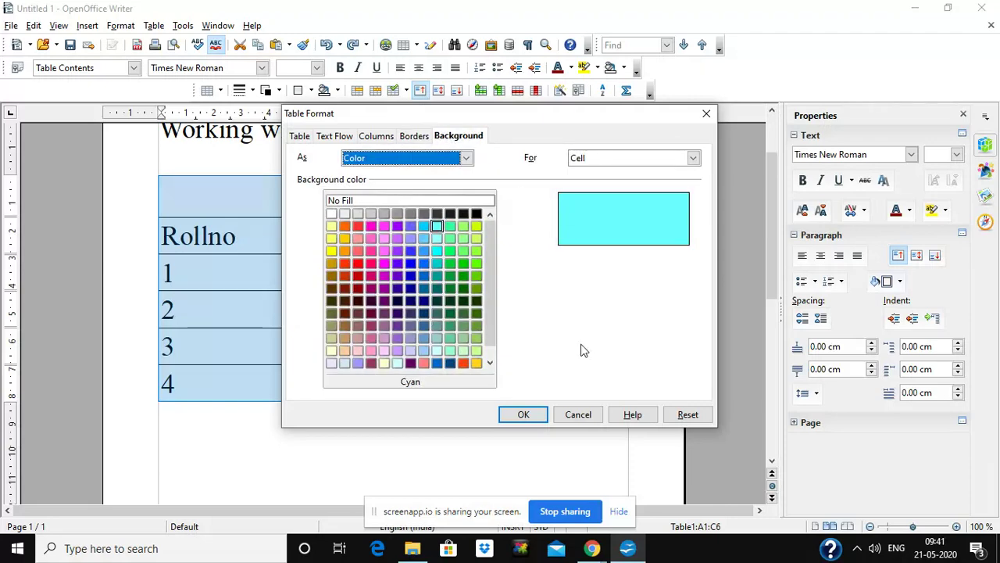
click(524, 414)
click(533, 415)
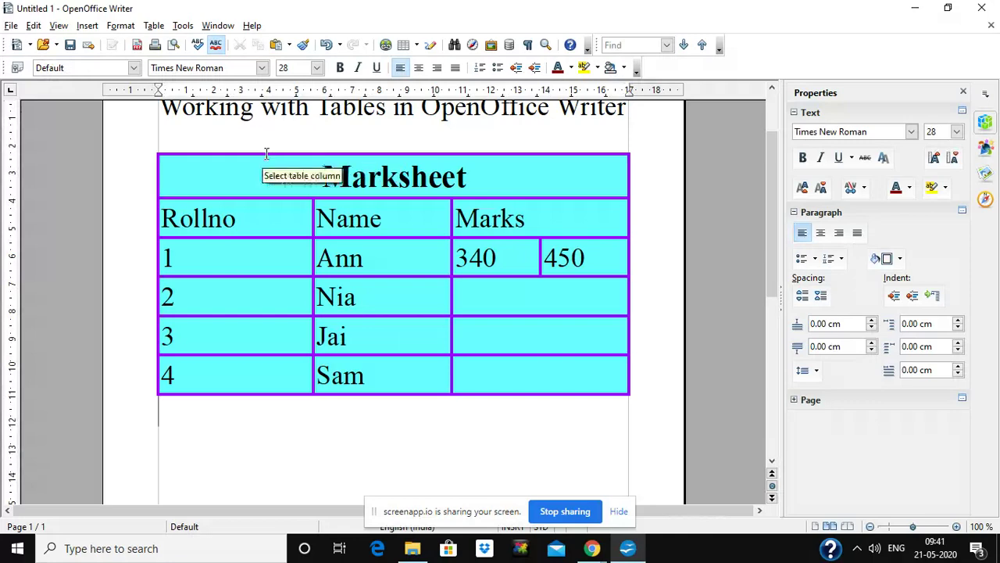
Try splitting the table at the row with roll number 2 using the Copy heading mode and undo the split
click(264, 154)
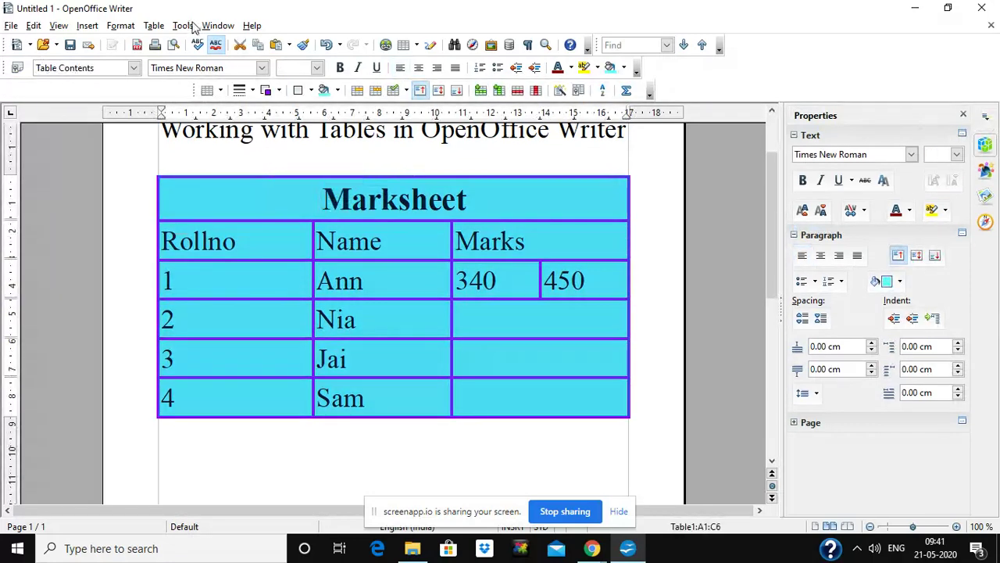
click(154, 25)
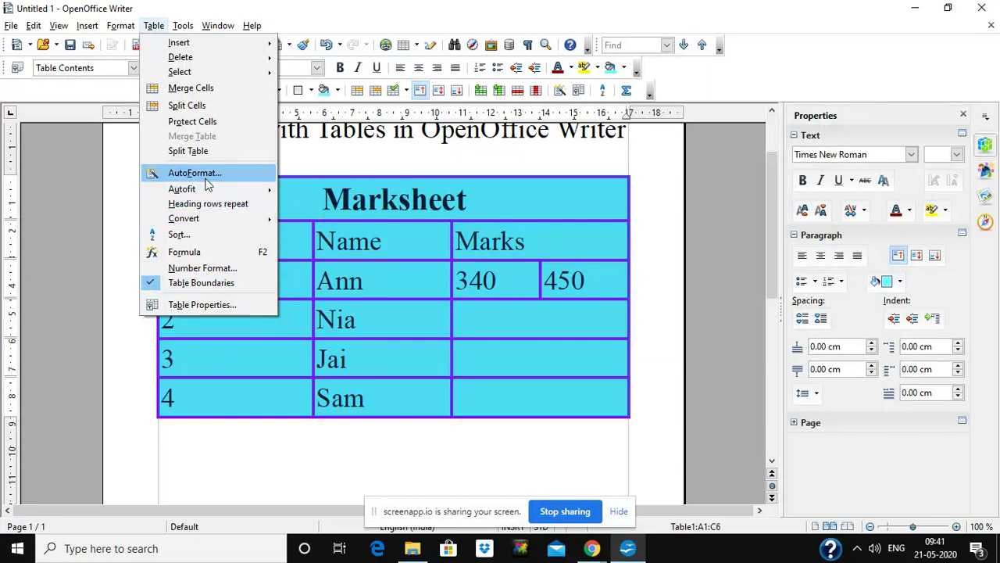
click(281, 323)
click(282, 322)
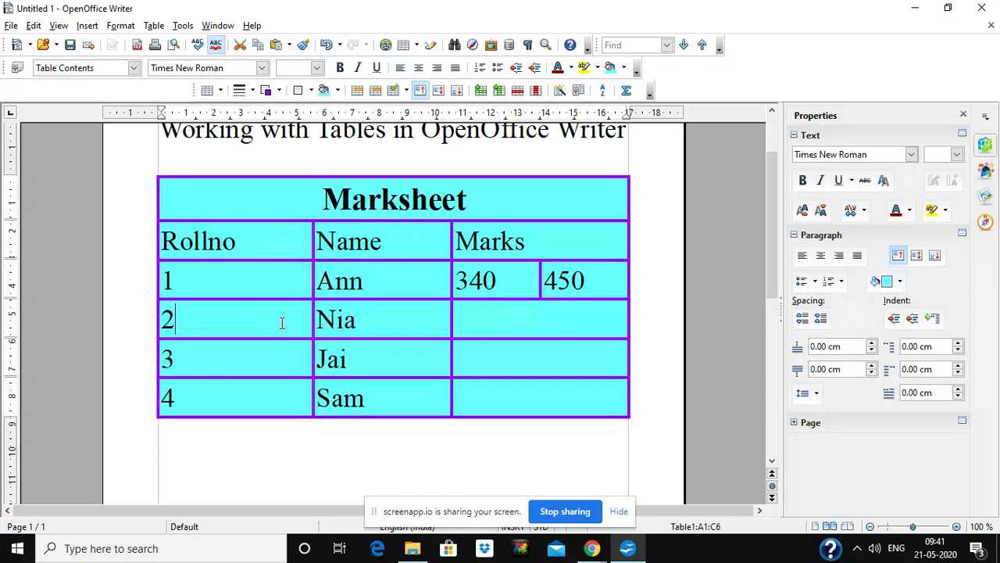
click(154, 25)
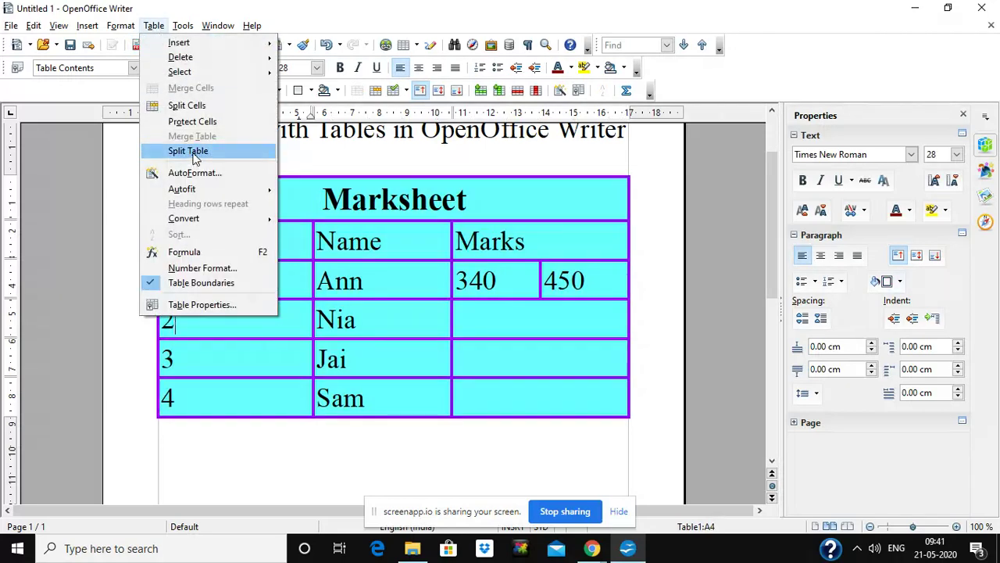
click(190, 151)
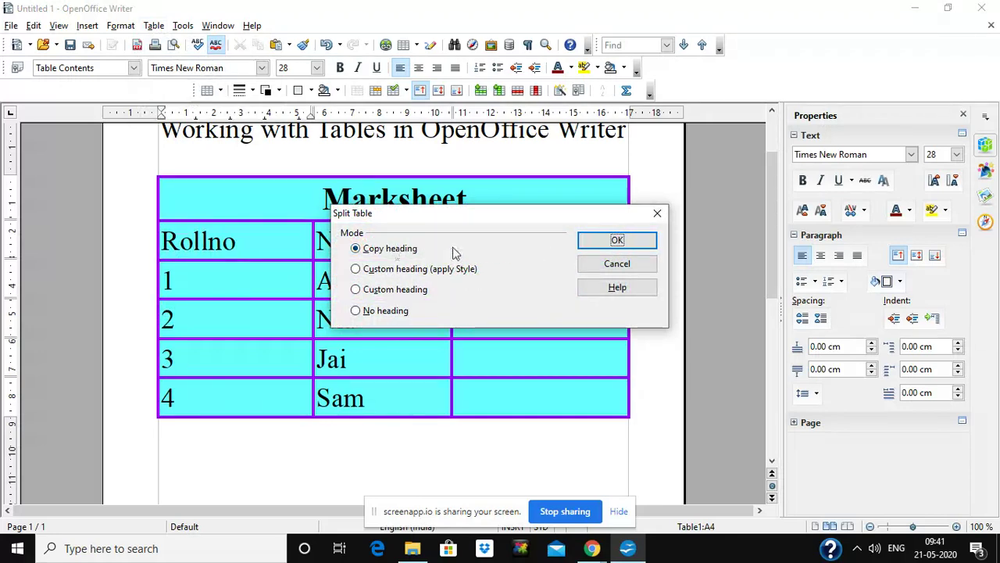
click(601, 242)
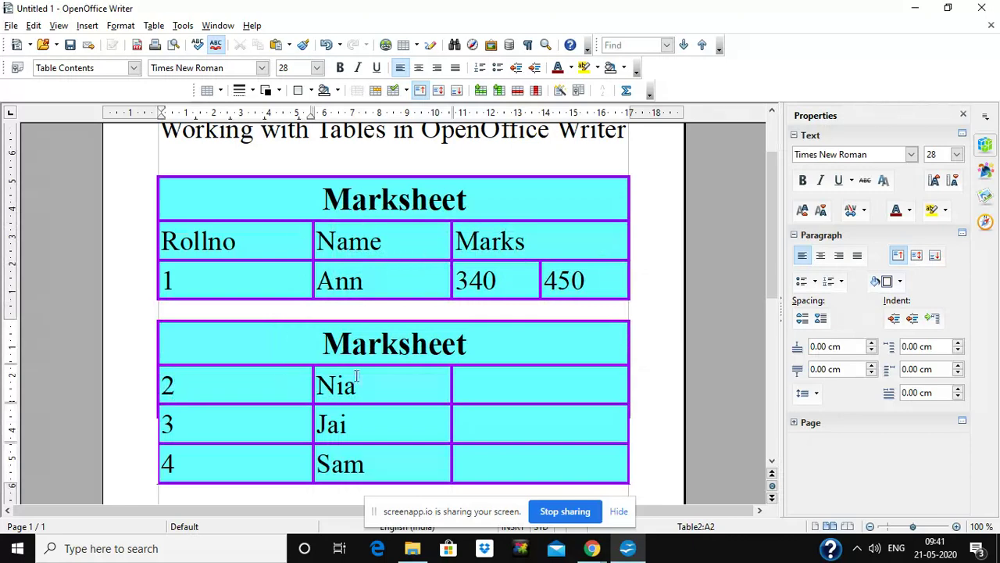
click(441, 344)
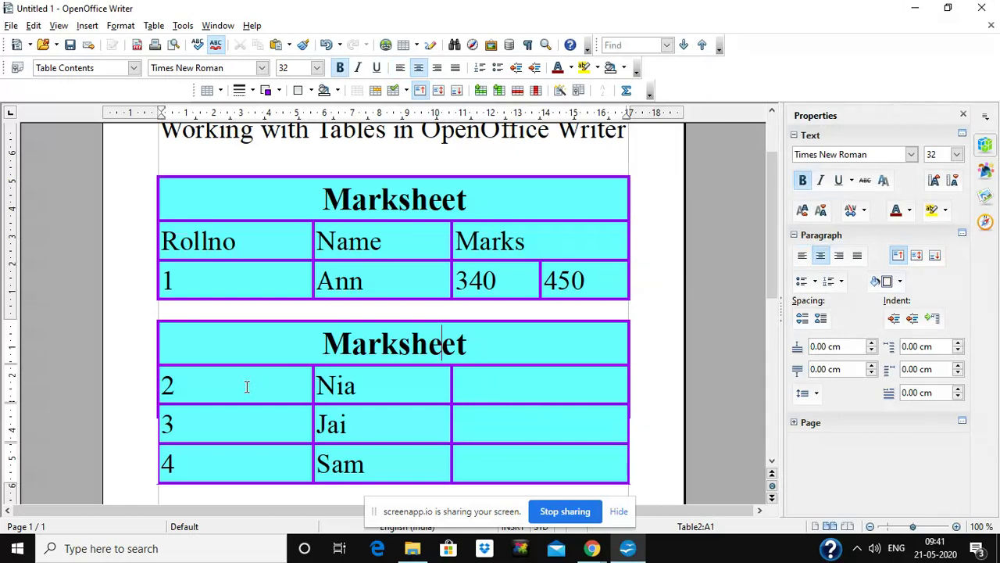
key(ctrl+z)
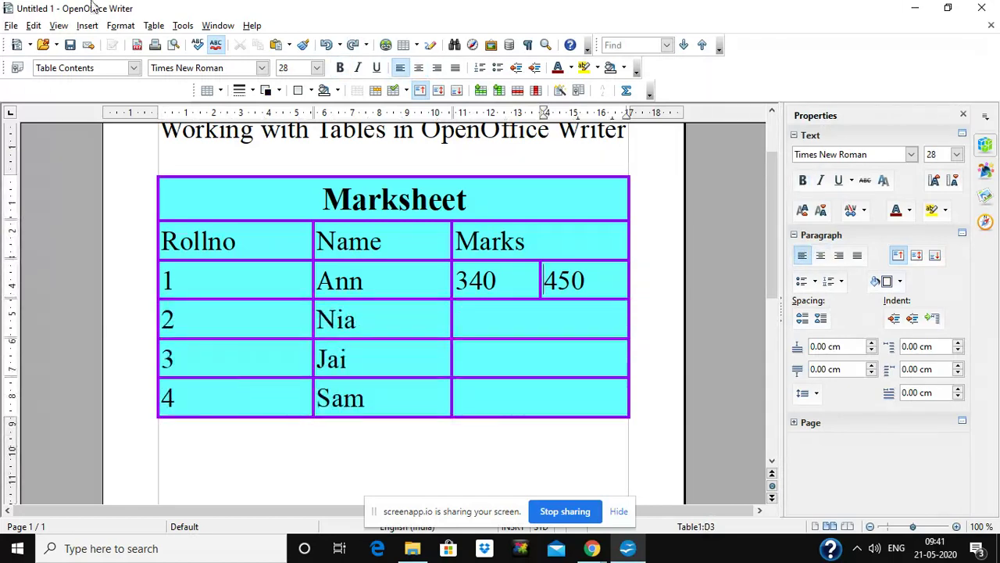
click(152, 26)
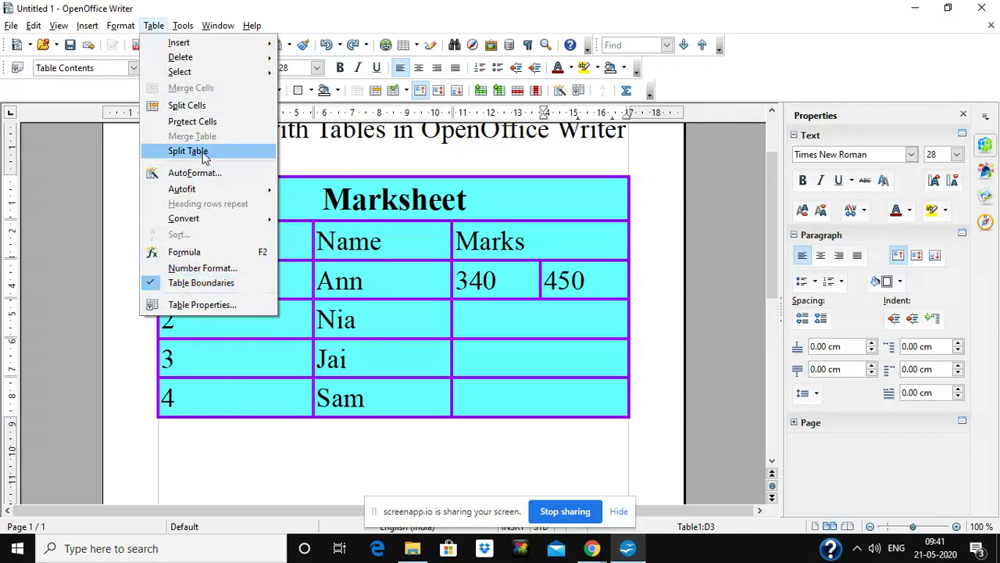
mouse_move(231, 56)
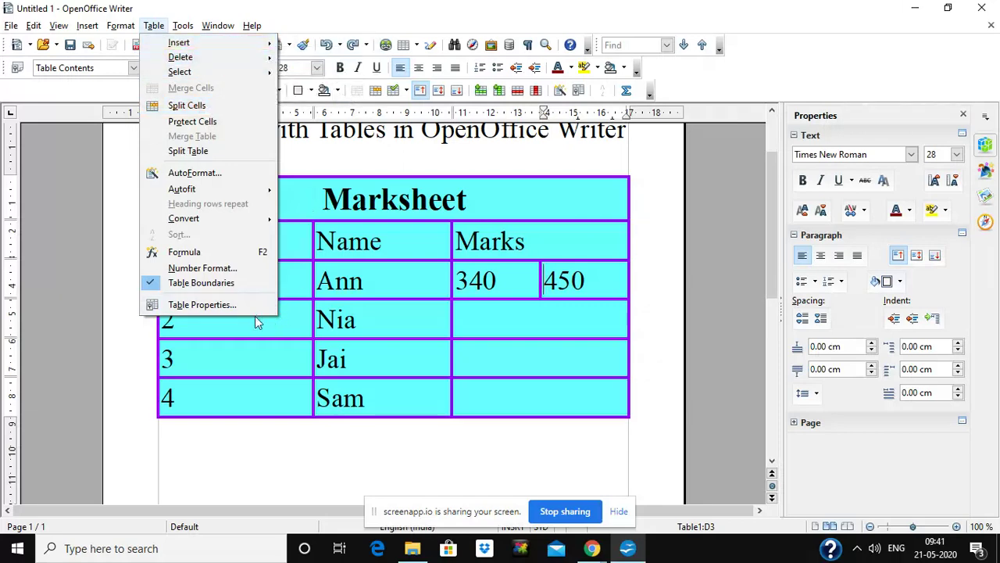
click(389, 335)
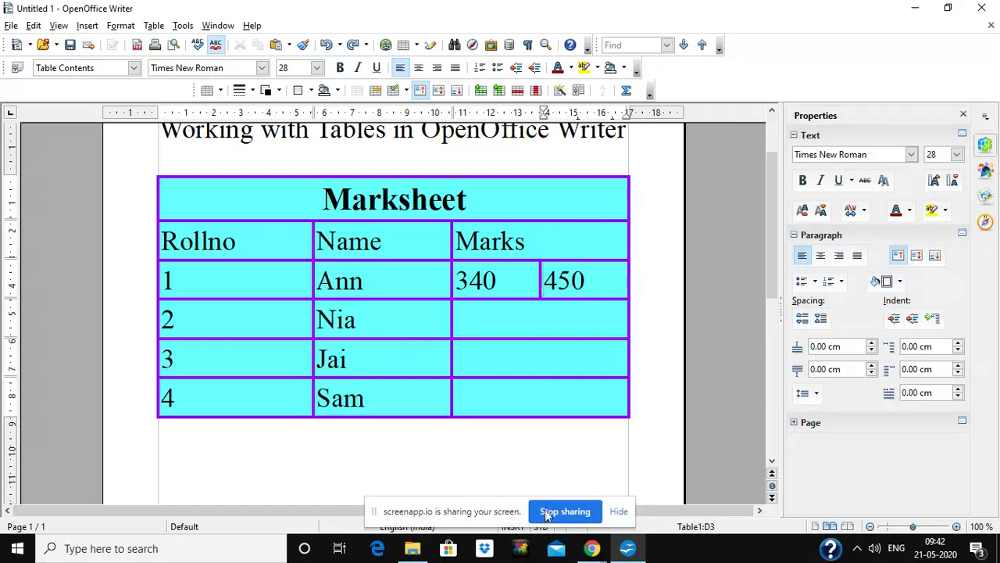